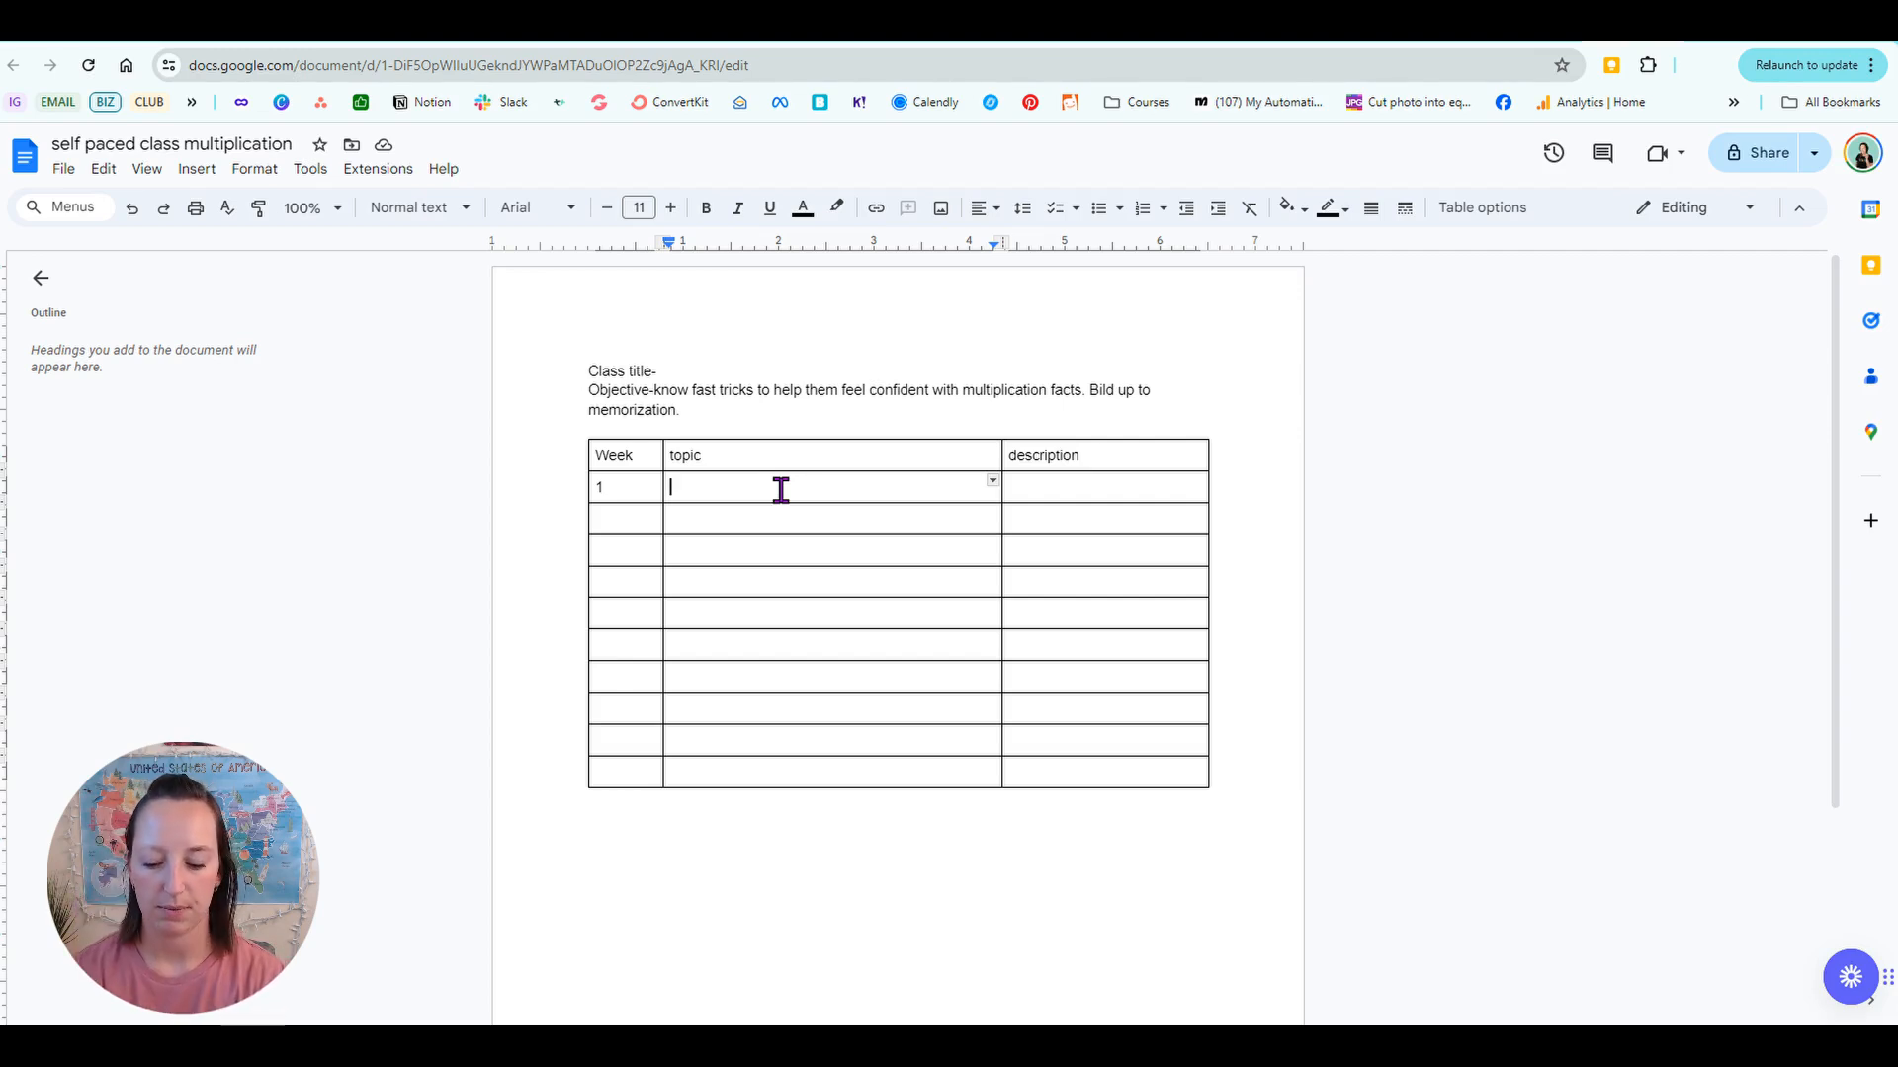
Step: Complete the first week 1 row with topic "Fast trick for 2" and description "Video lesson-count by two-song, tricks"
{"action": "type", "text": "fast trick for 2"}
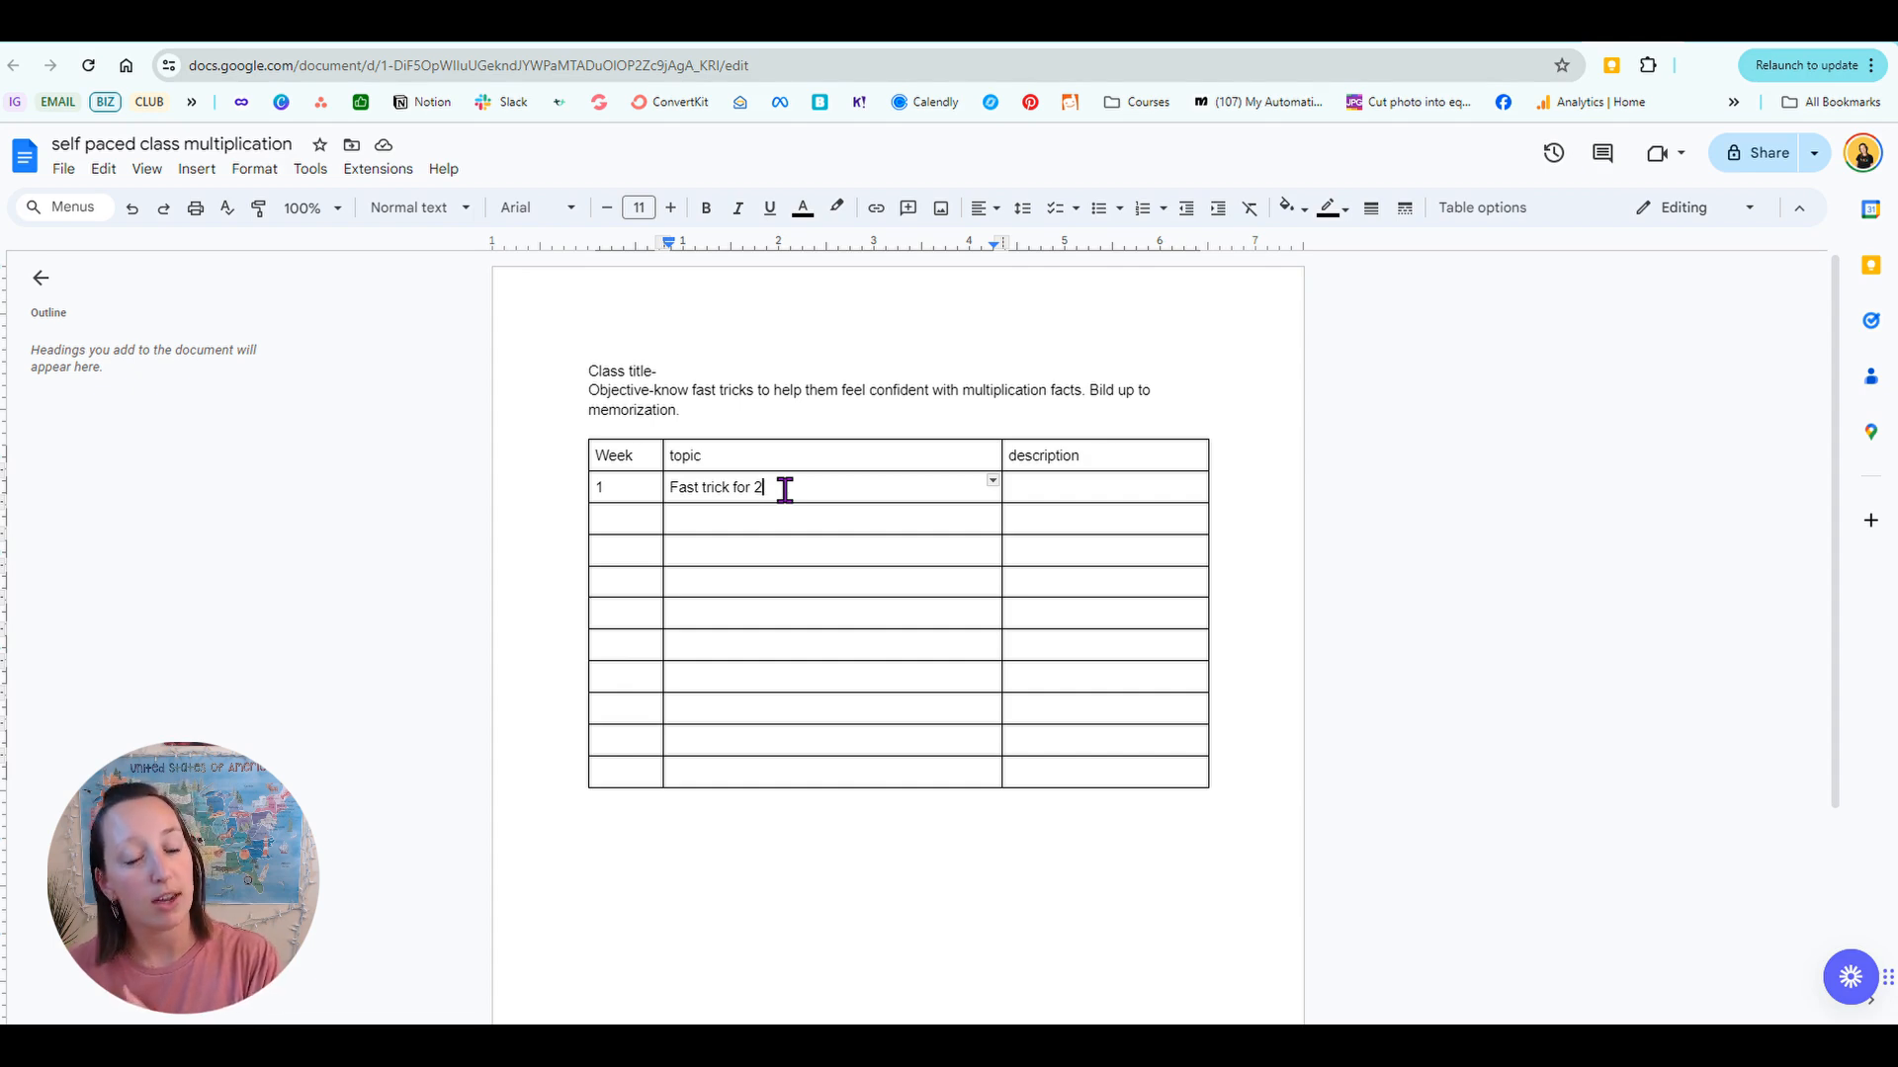
{"action": "key", "text": "Tab"}
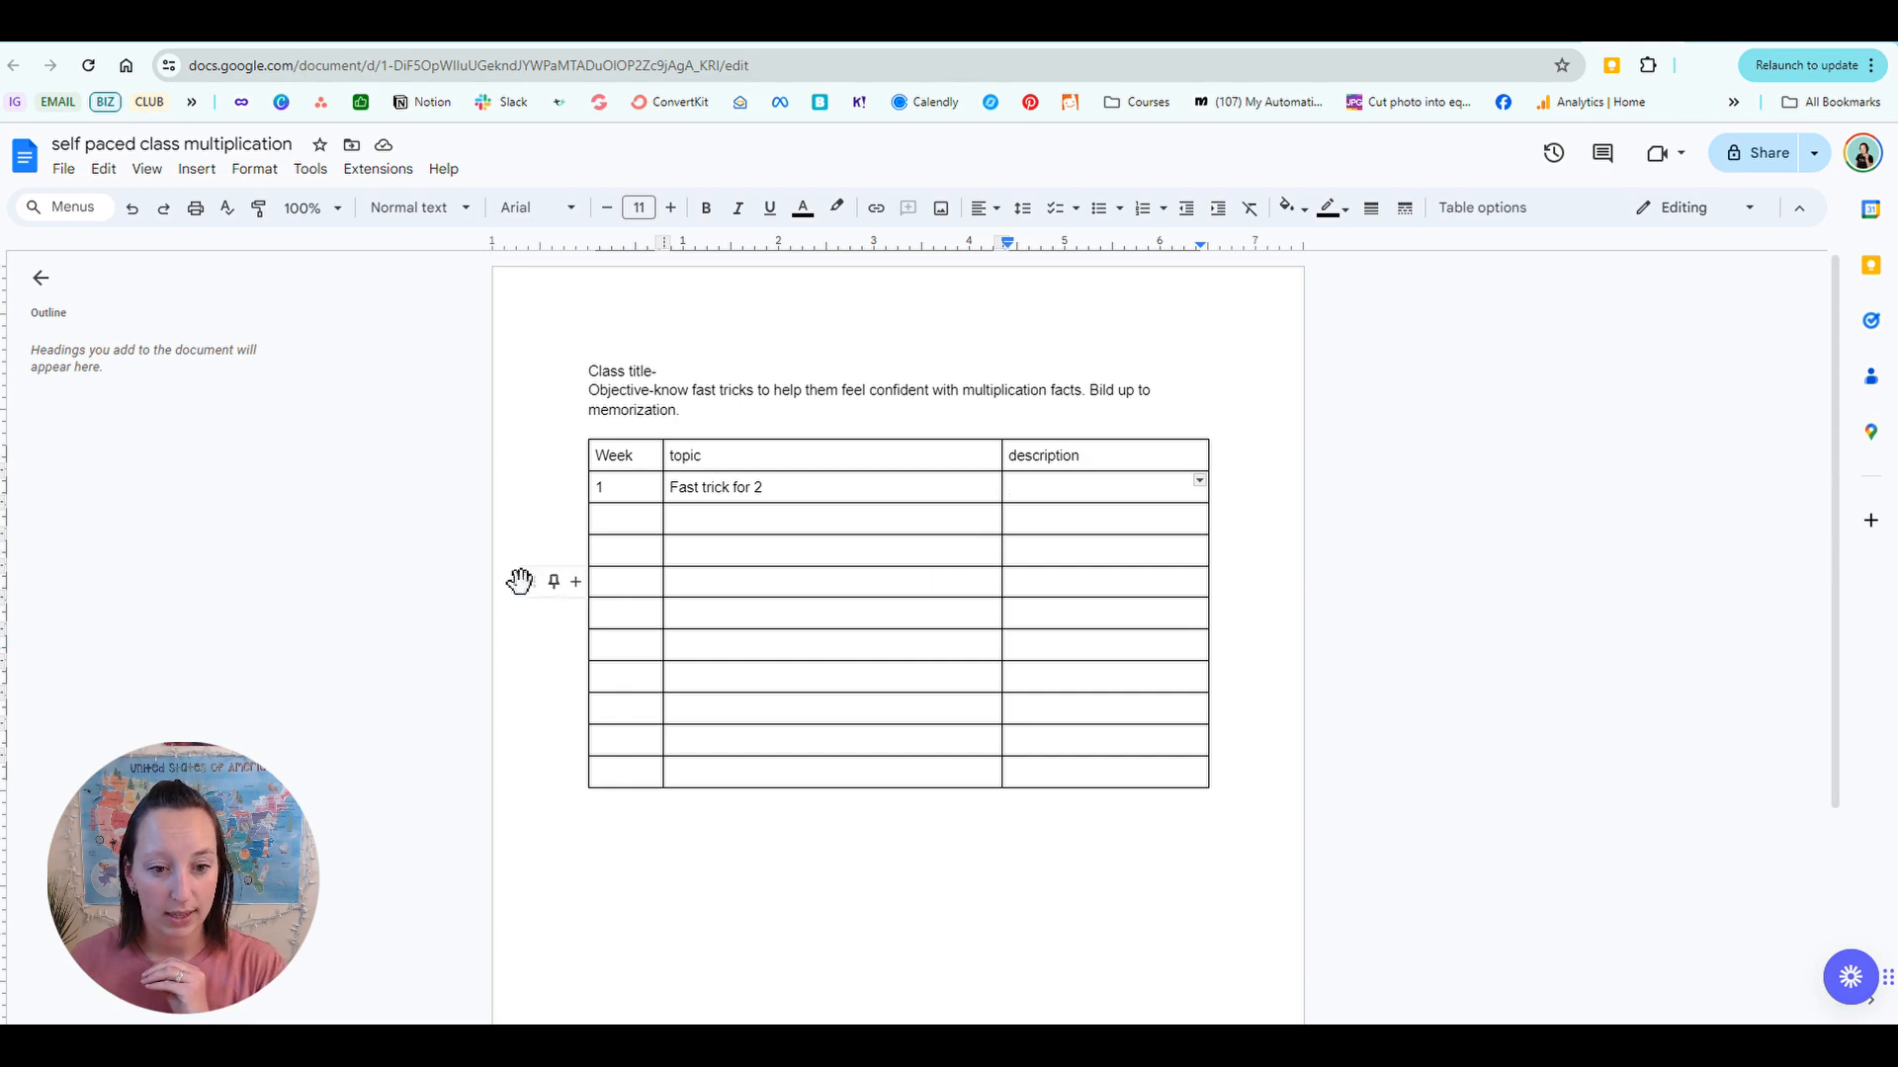
{"action": "left_click", "coordinate": [647, 515]}
{"action": "left_click", "coordinate": [1021, 486]}
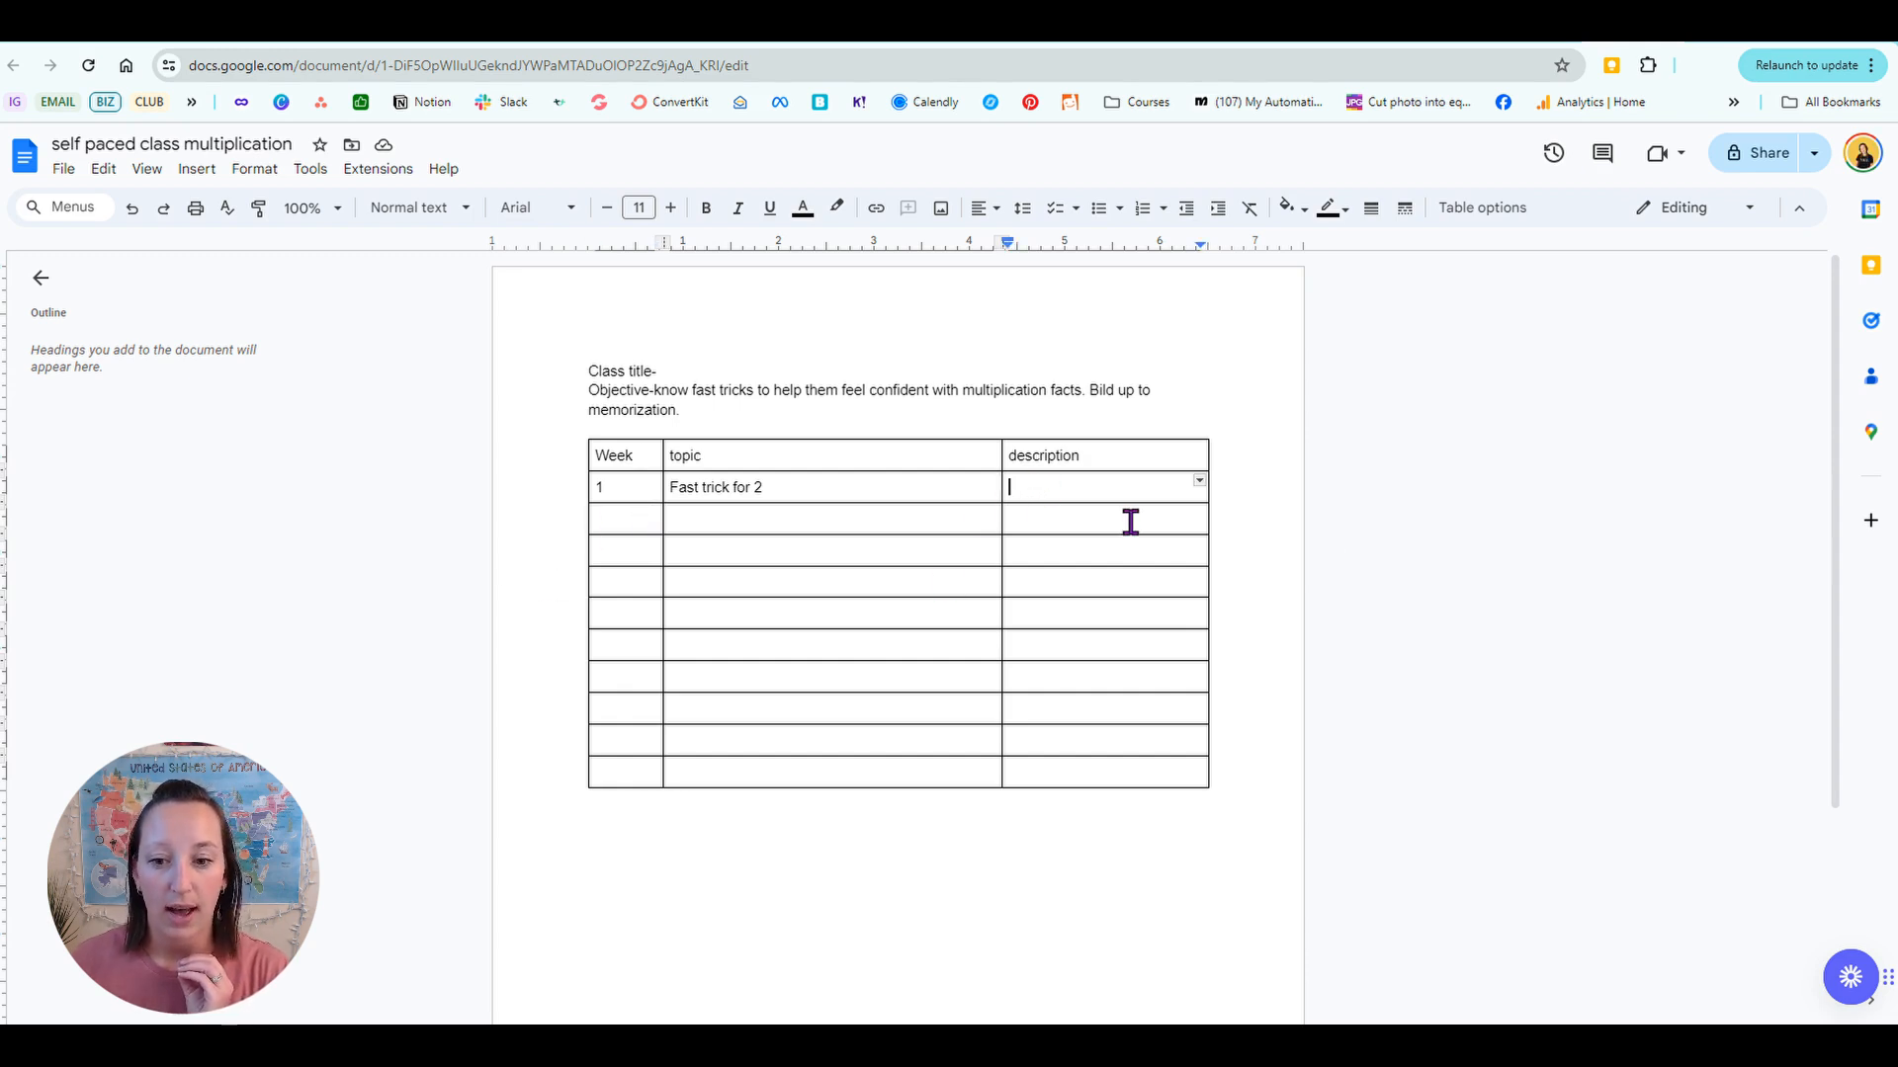
{"action": "type", "text": "Video lesson-"}
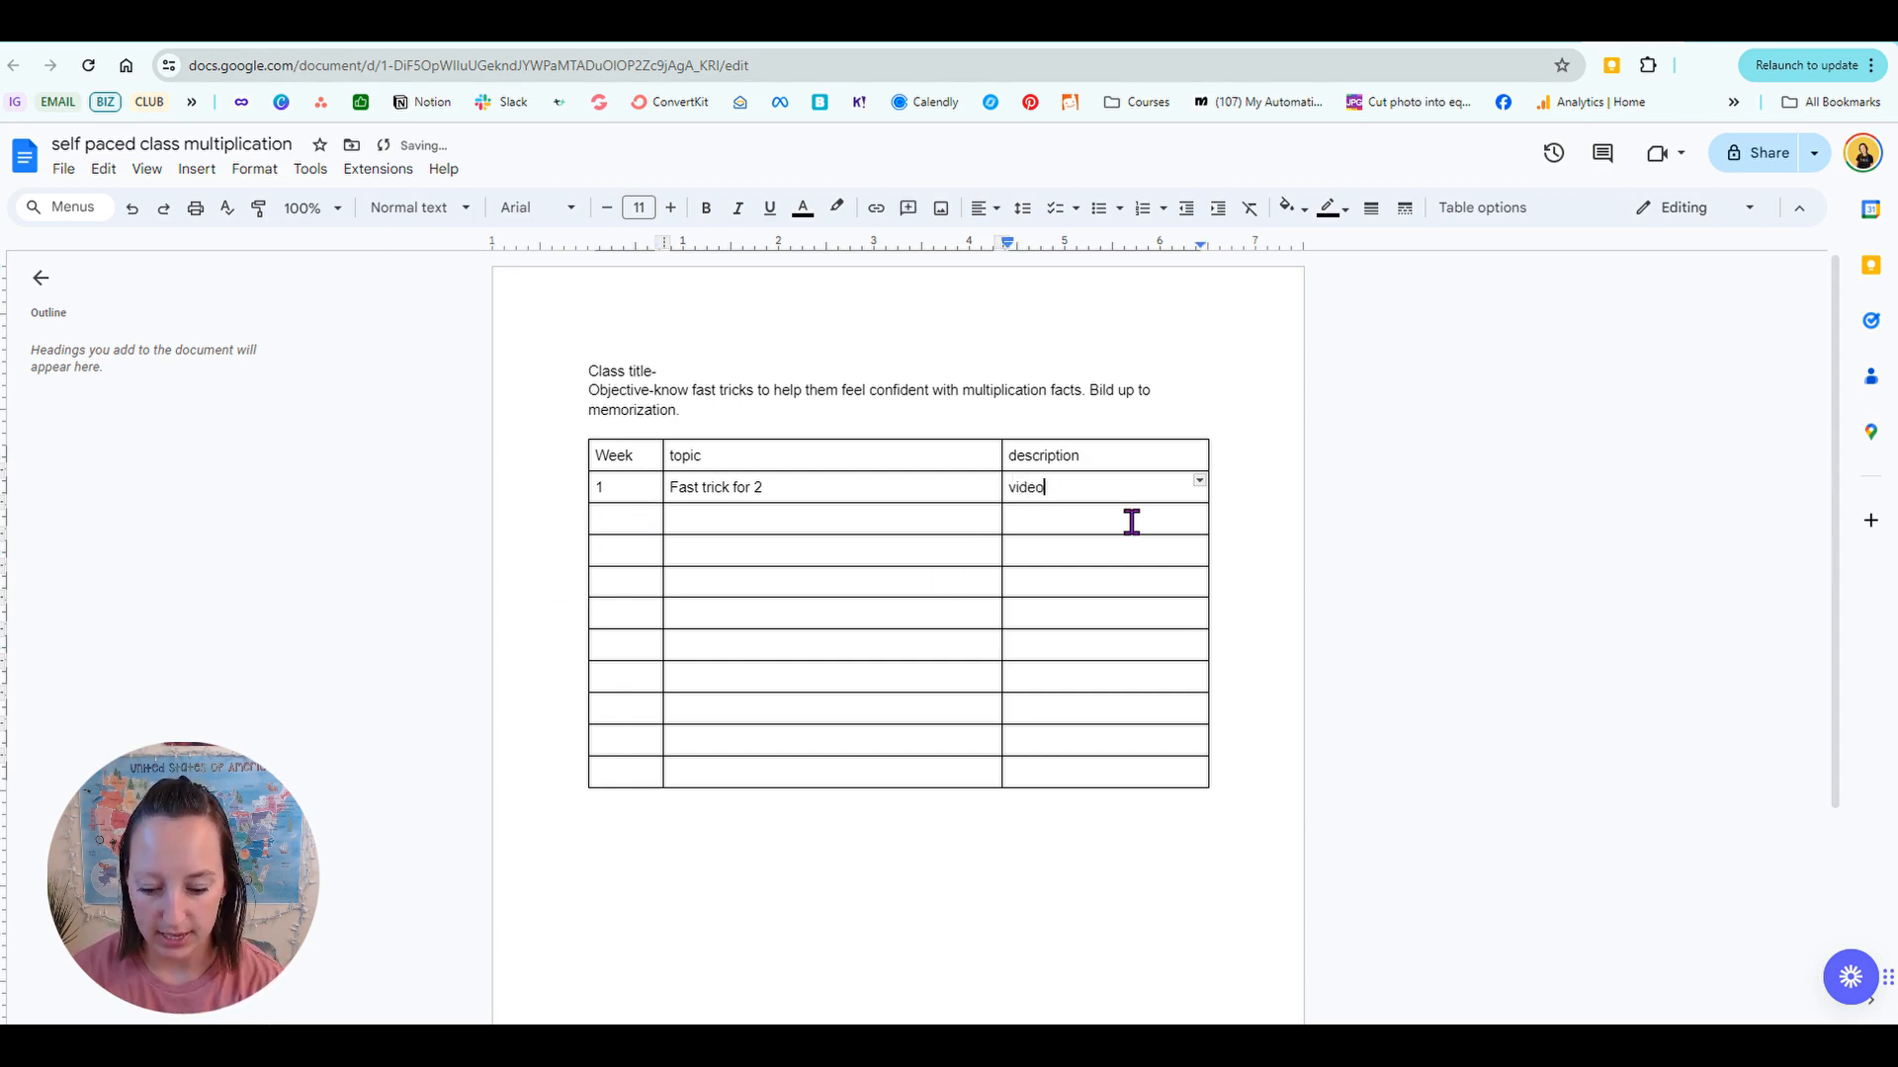
{"action": "type", "text": "count"}
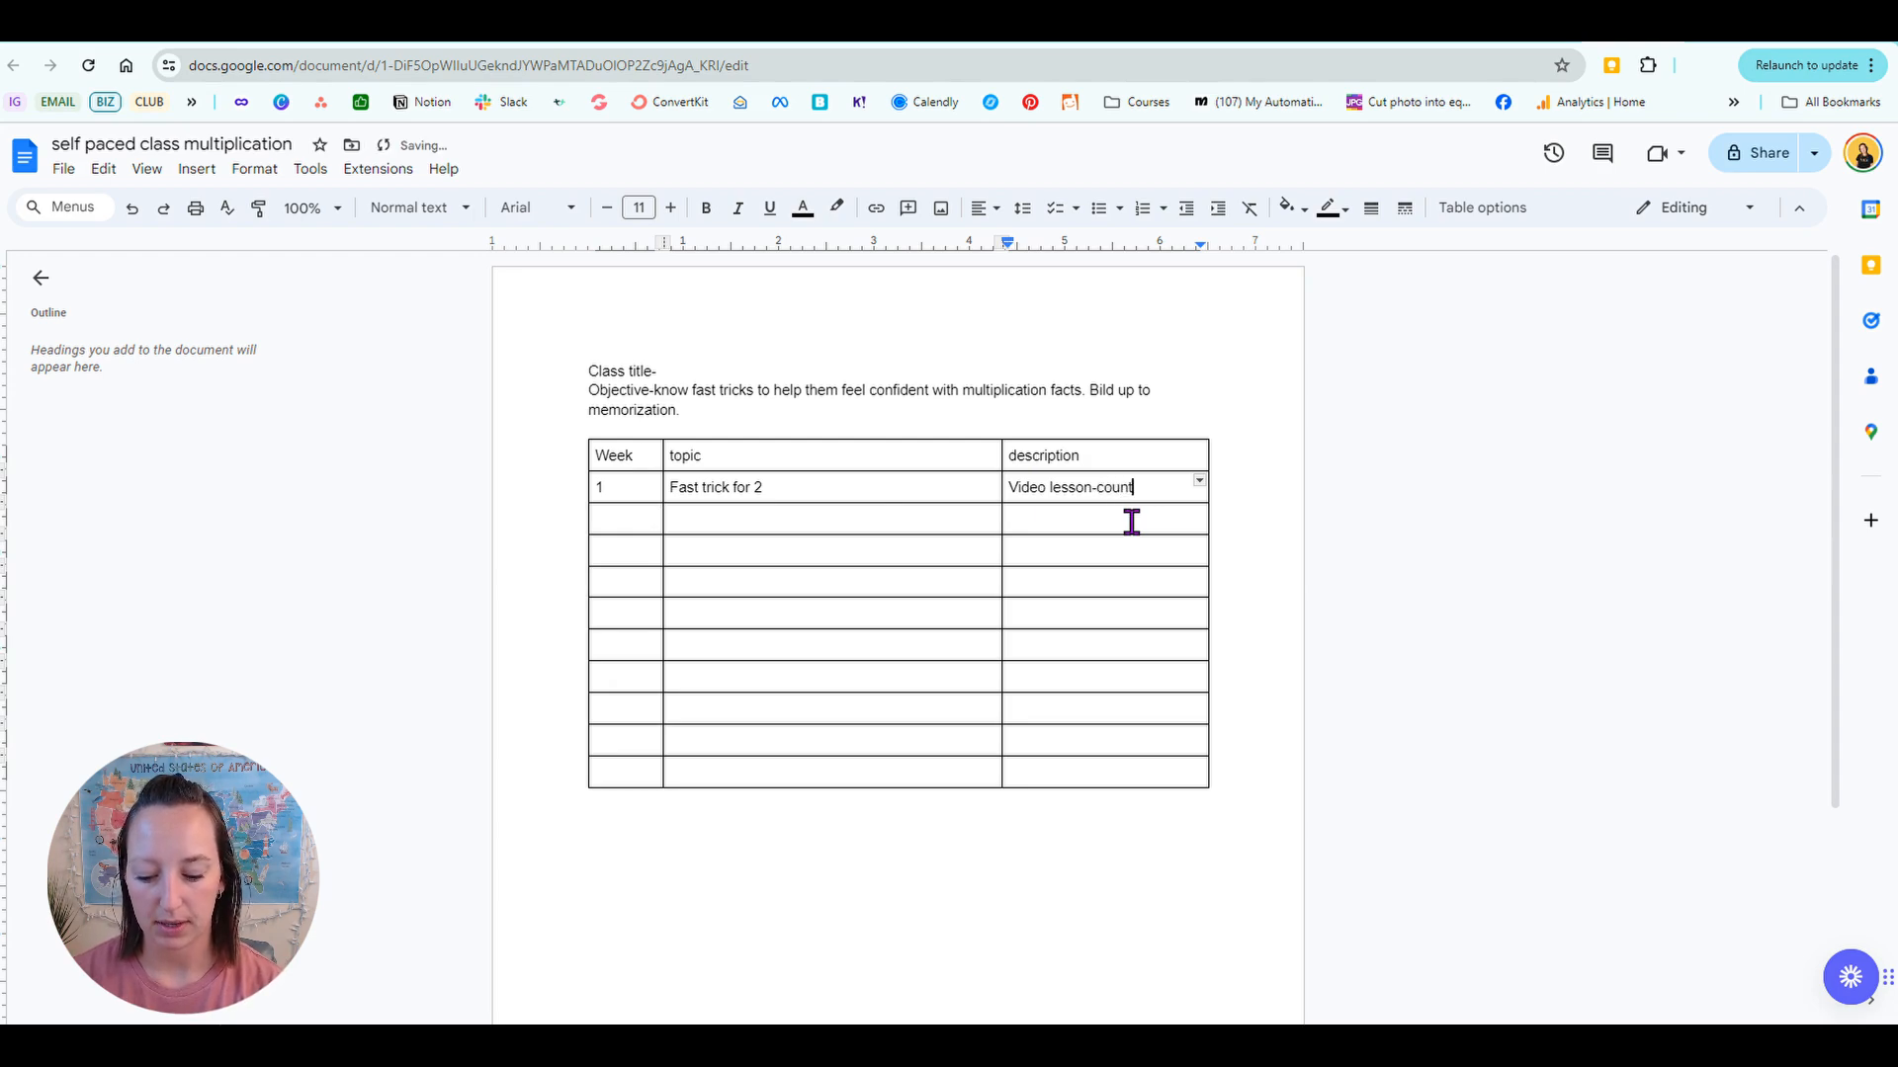
{"action": "type", "text": " by two"}
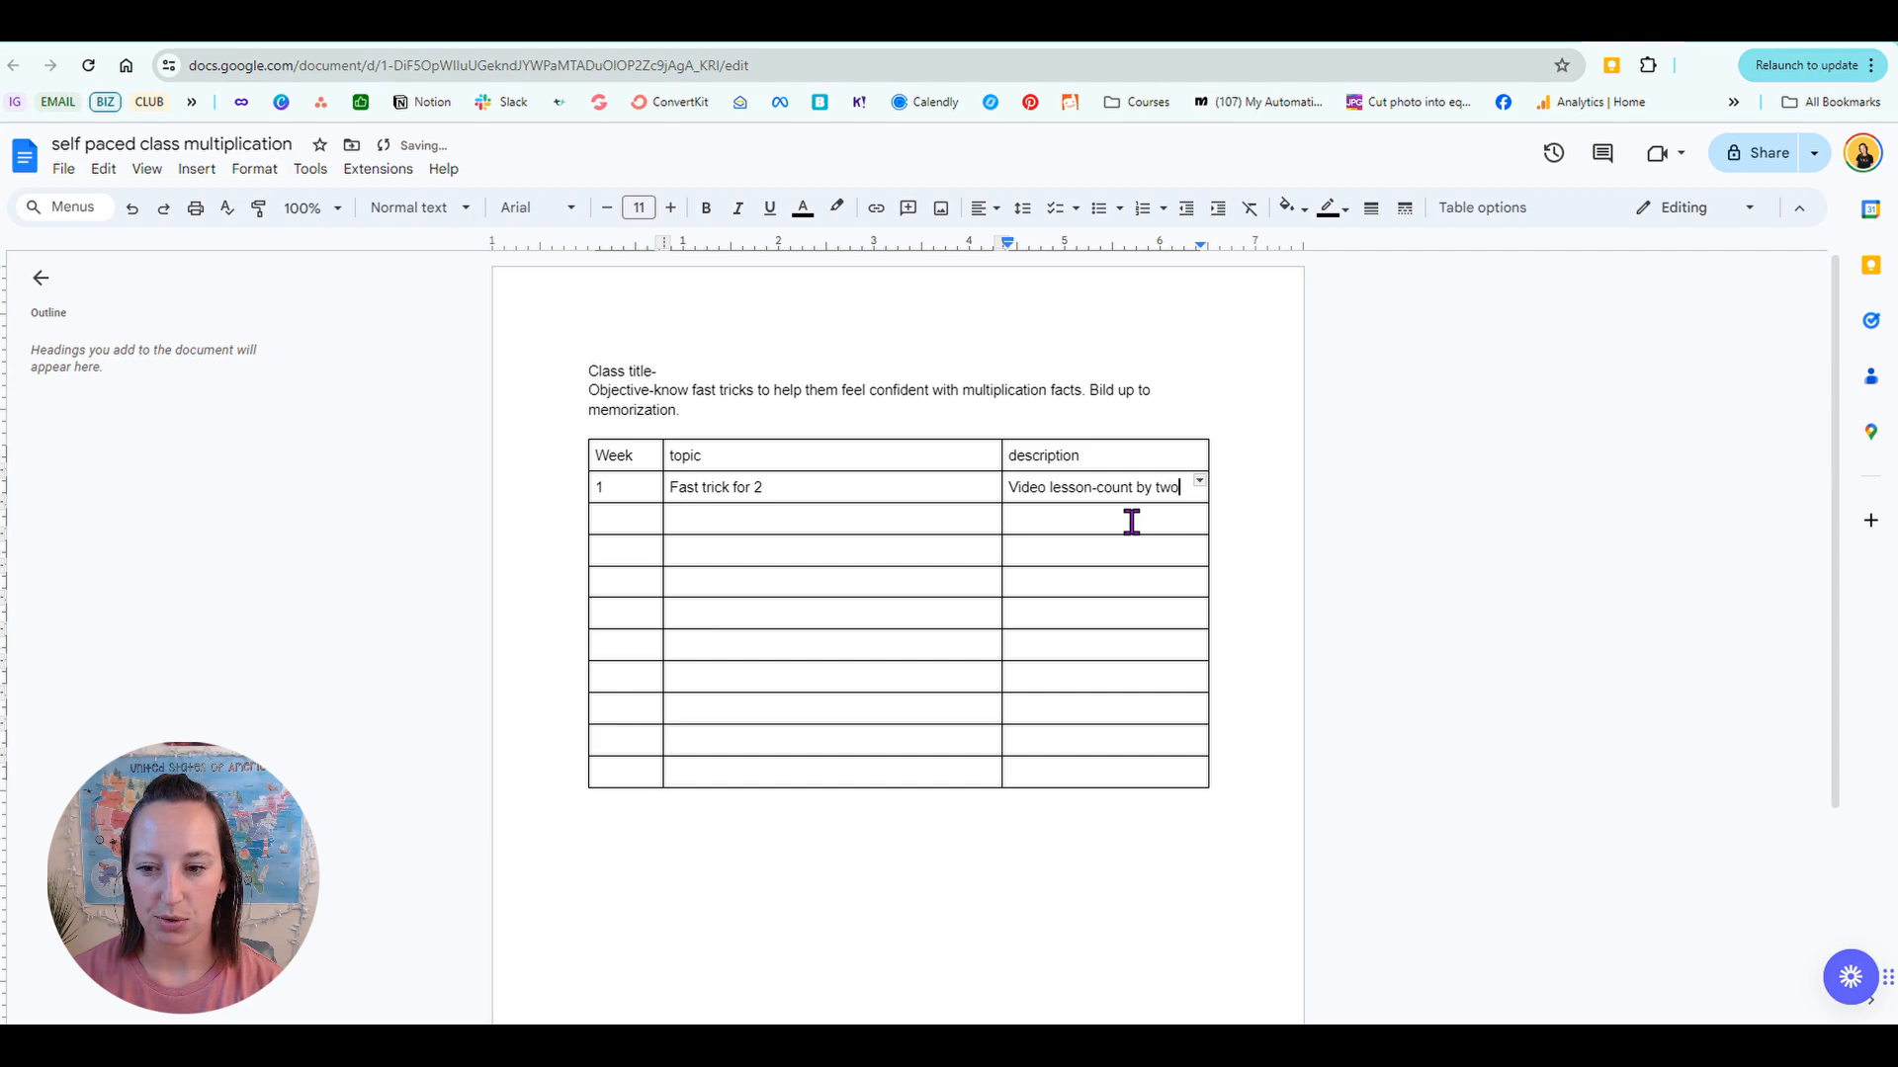
{"action": "type", "text": "-"}
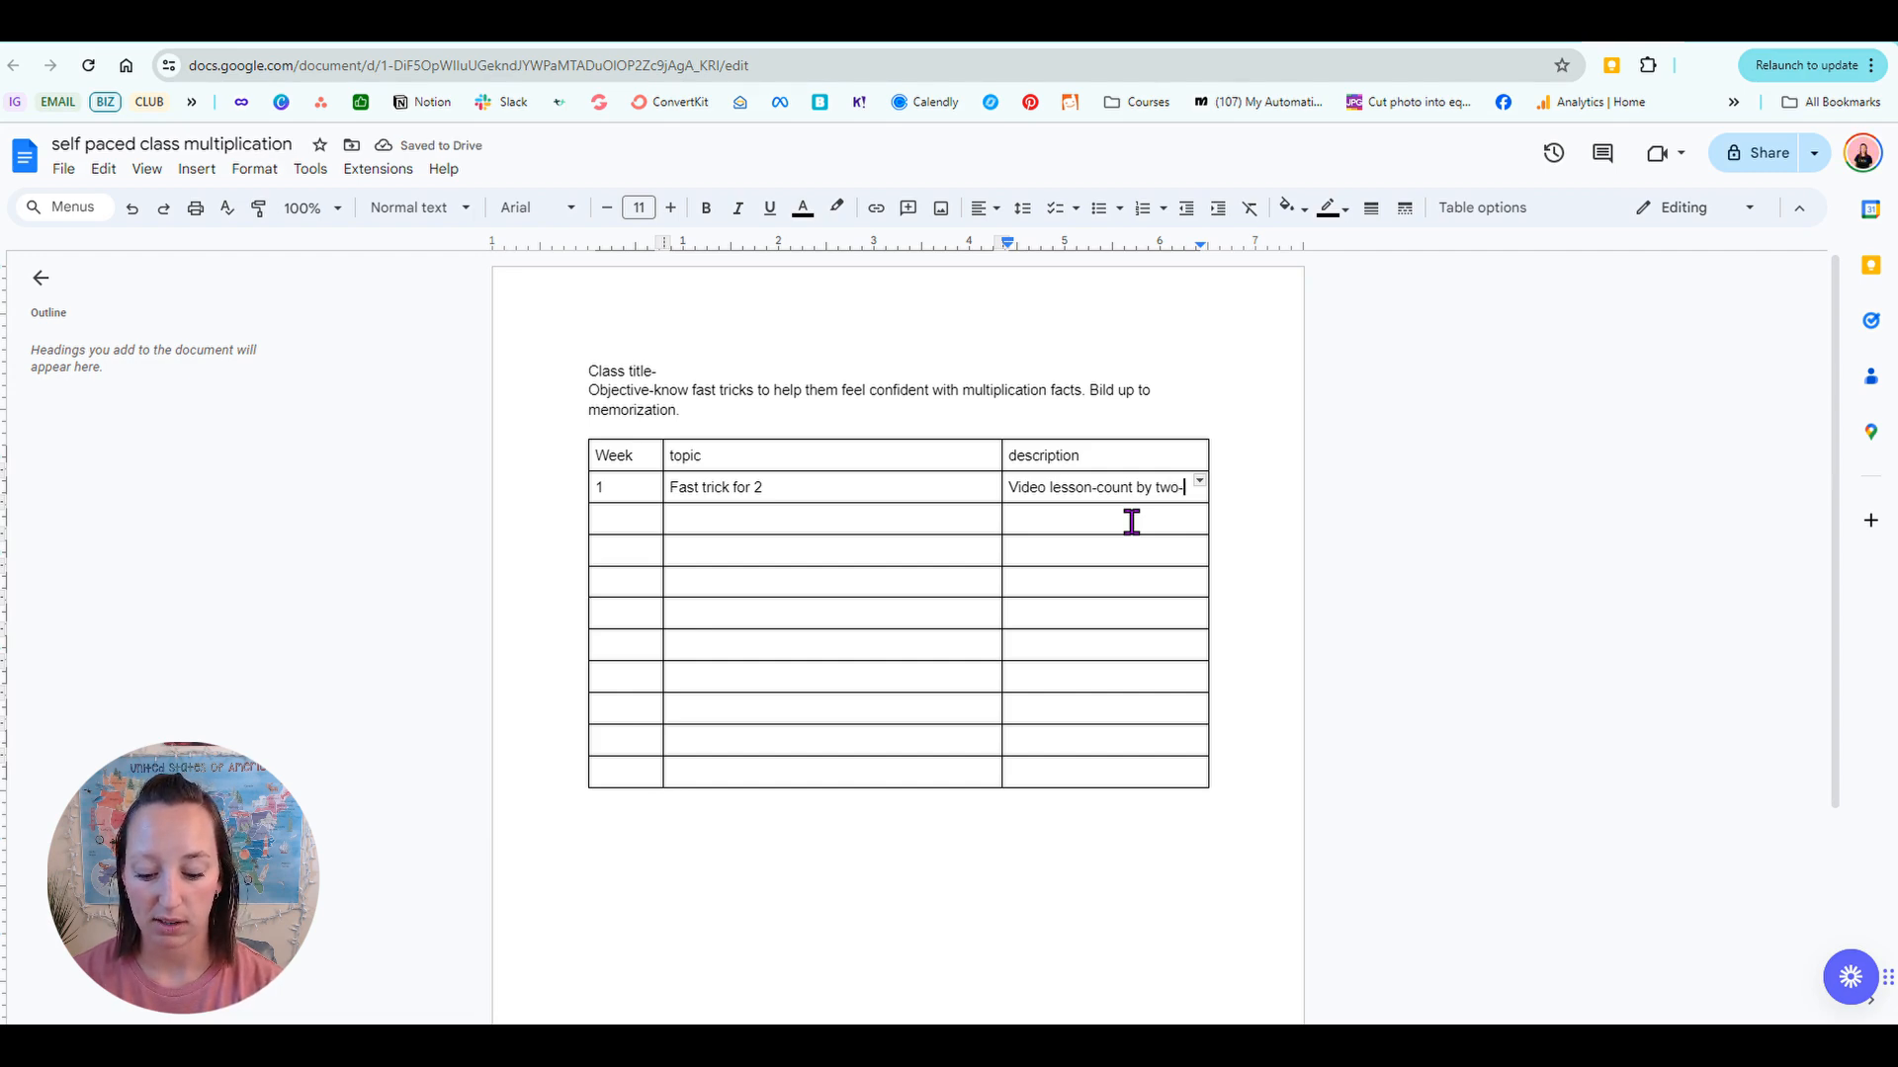
{"action": "type", "text": "song, tricks"}
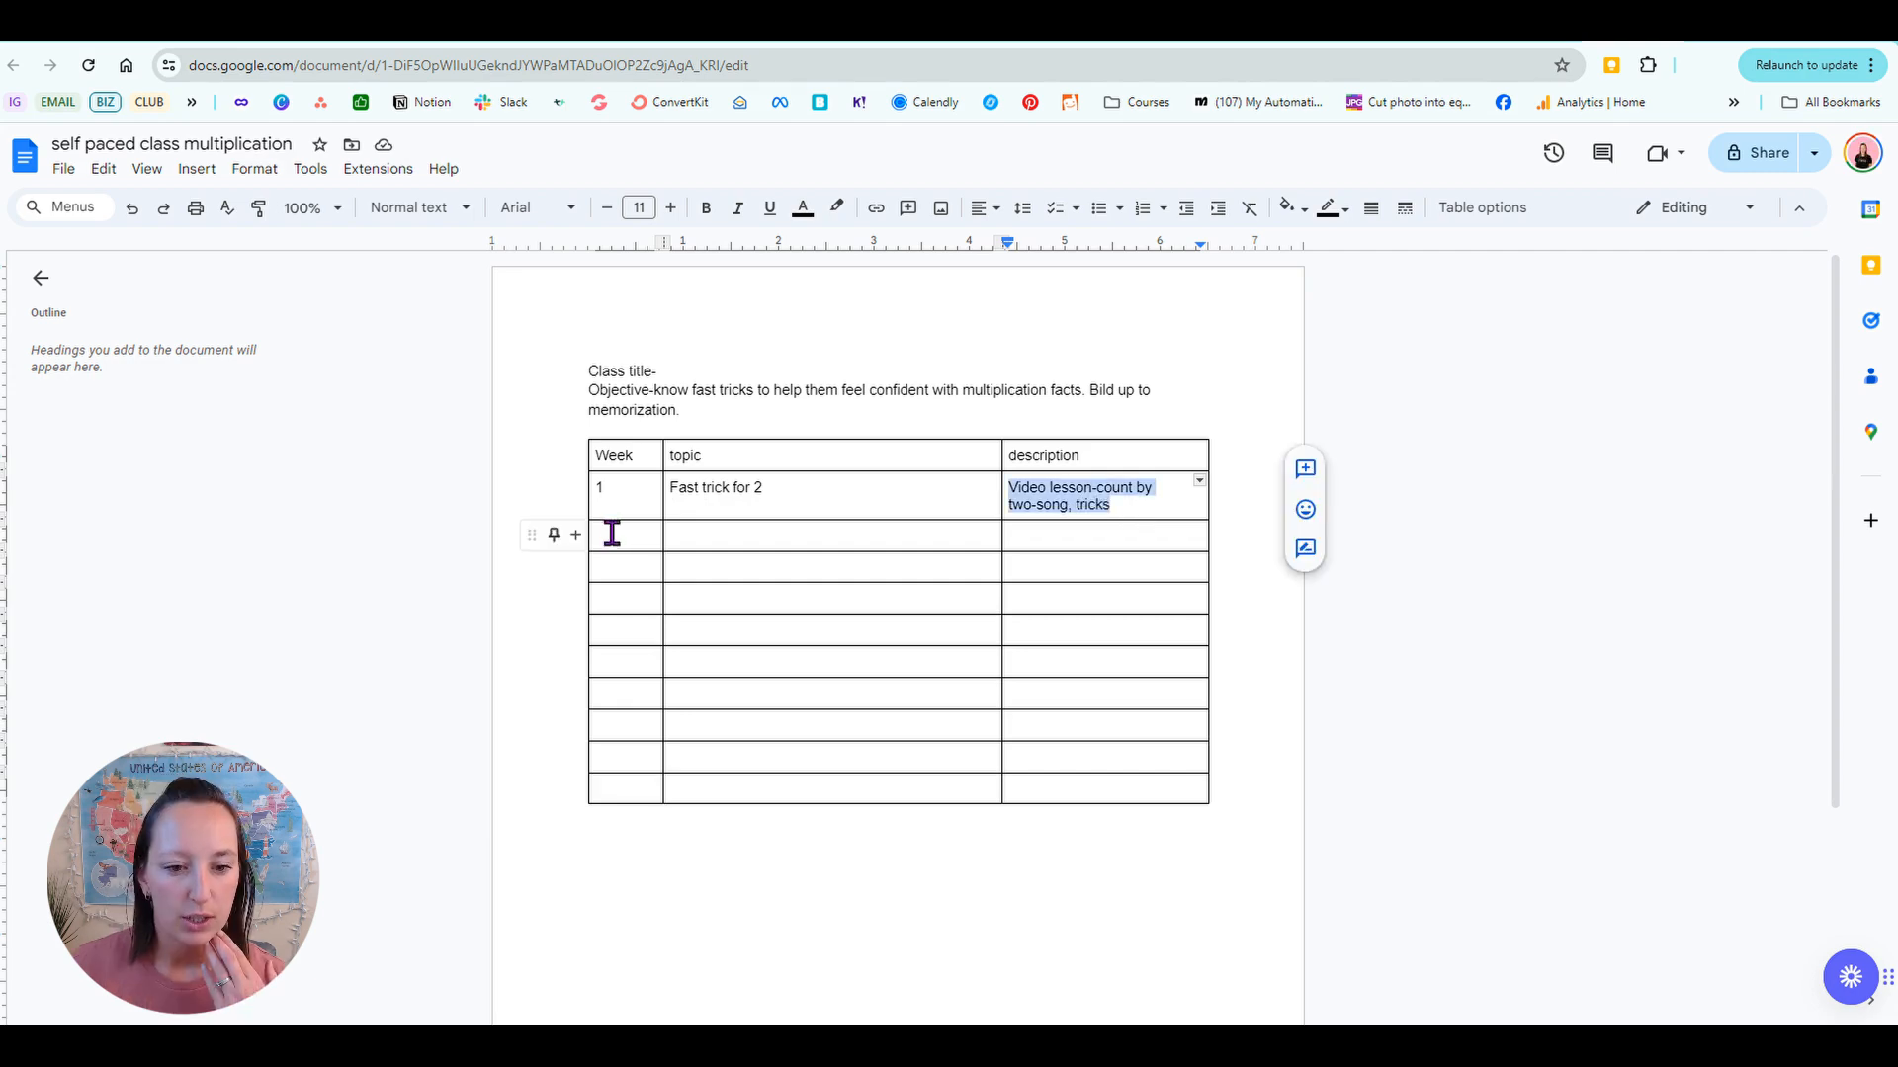
Step: Start the second table entry with week 1 and the topic "Practice with fun games"
{"action": "left_click", "coordinate": [612, 534]}
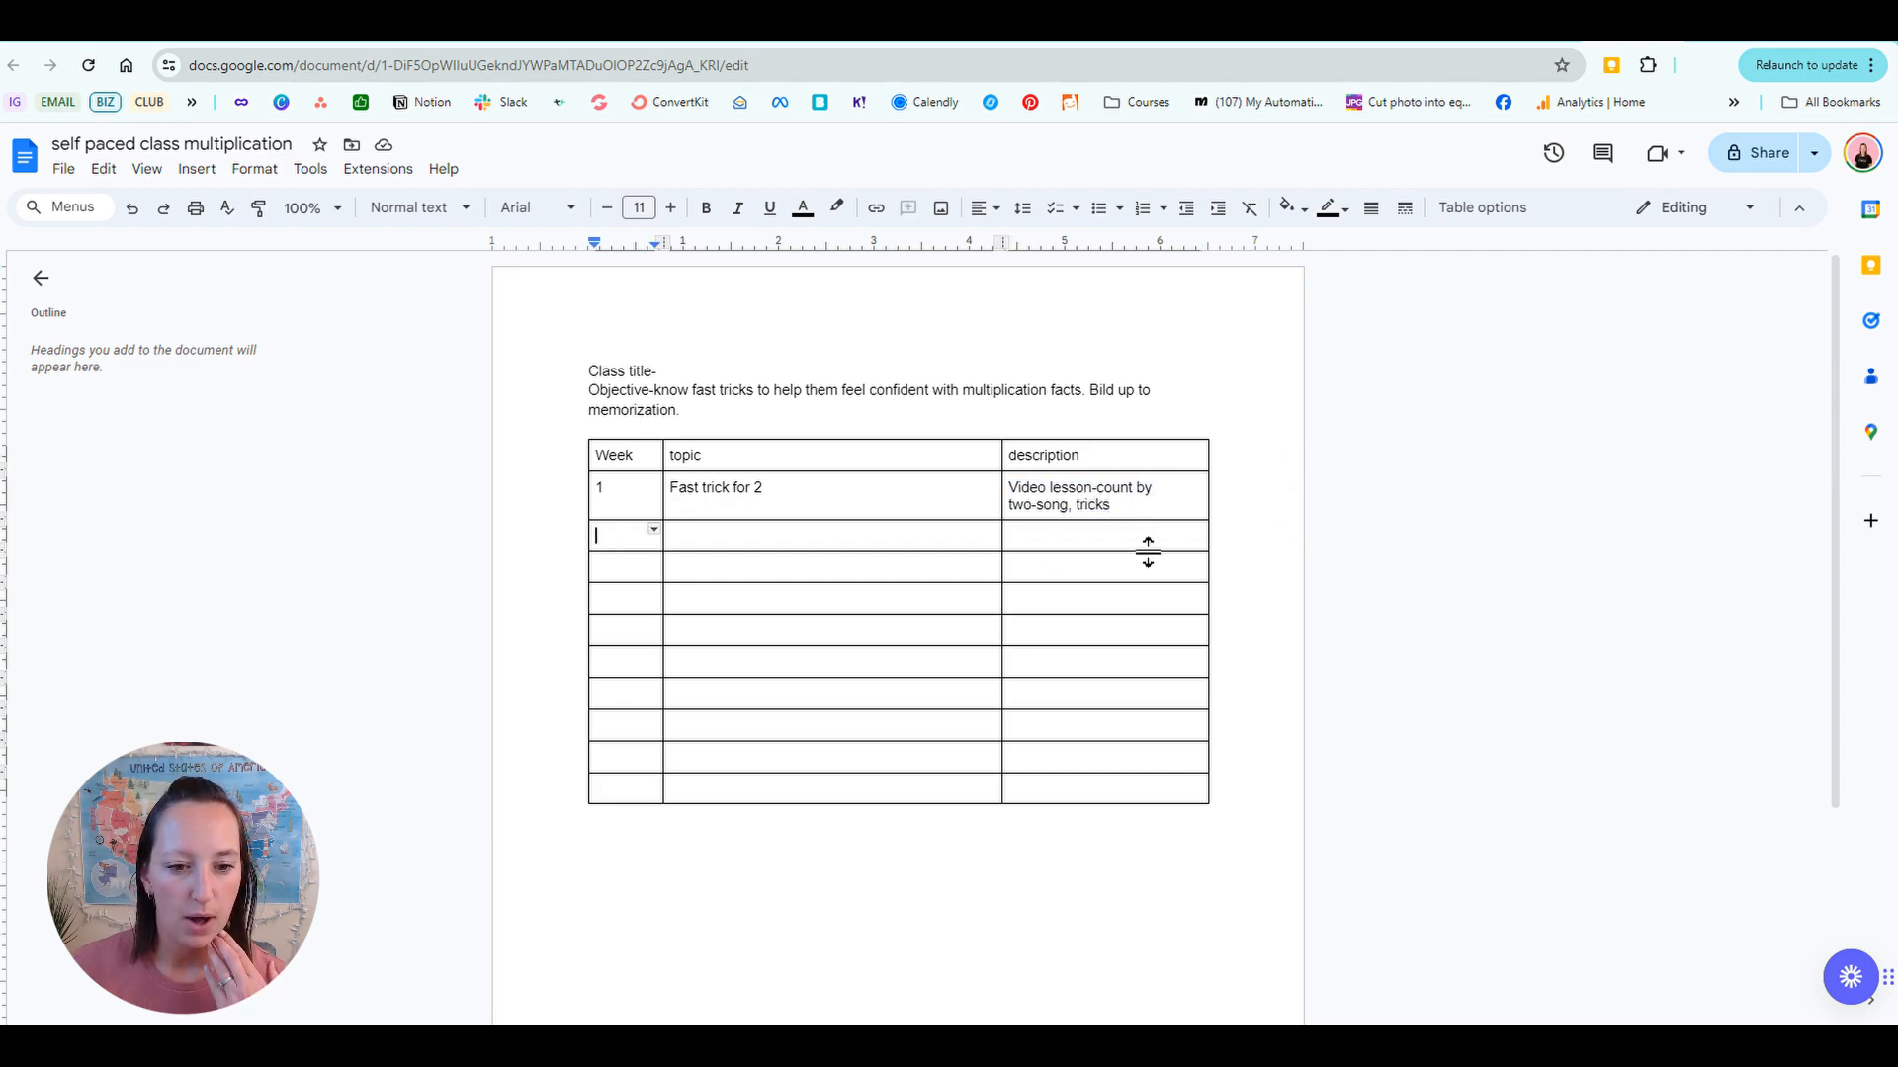
{"action": "type", "text": "1"}
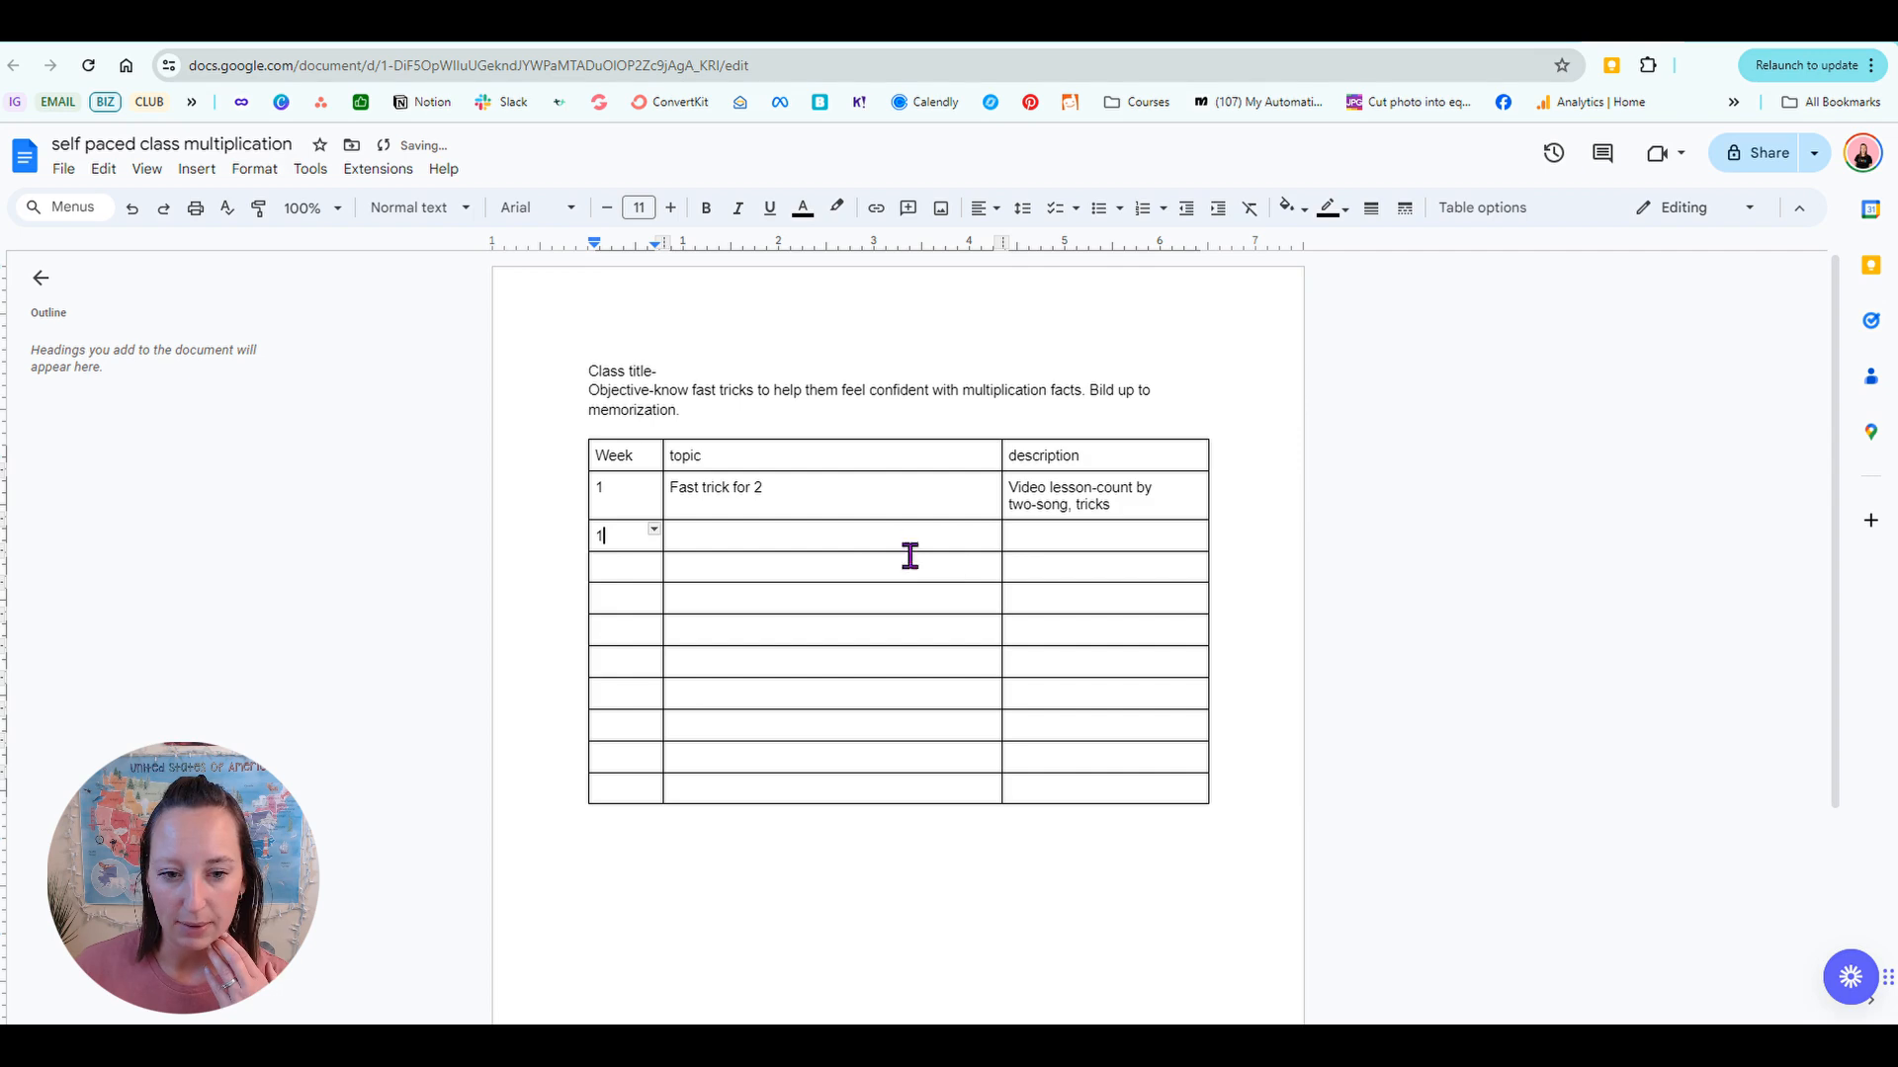
{"action": "left_click", "coordinate": [881, 539]}
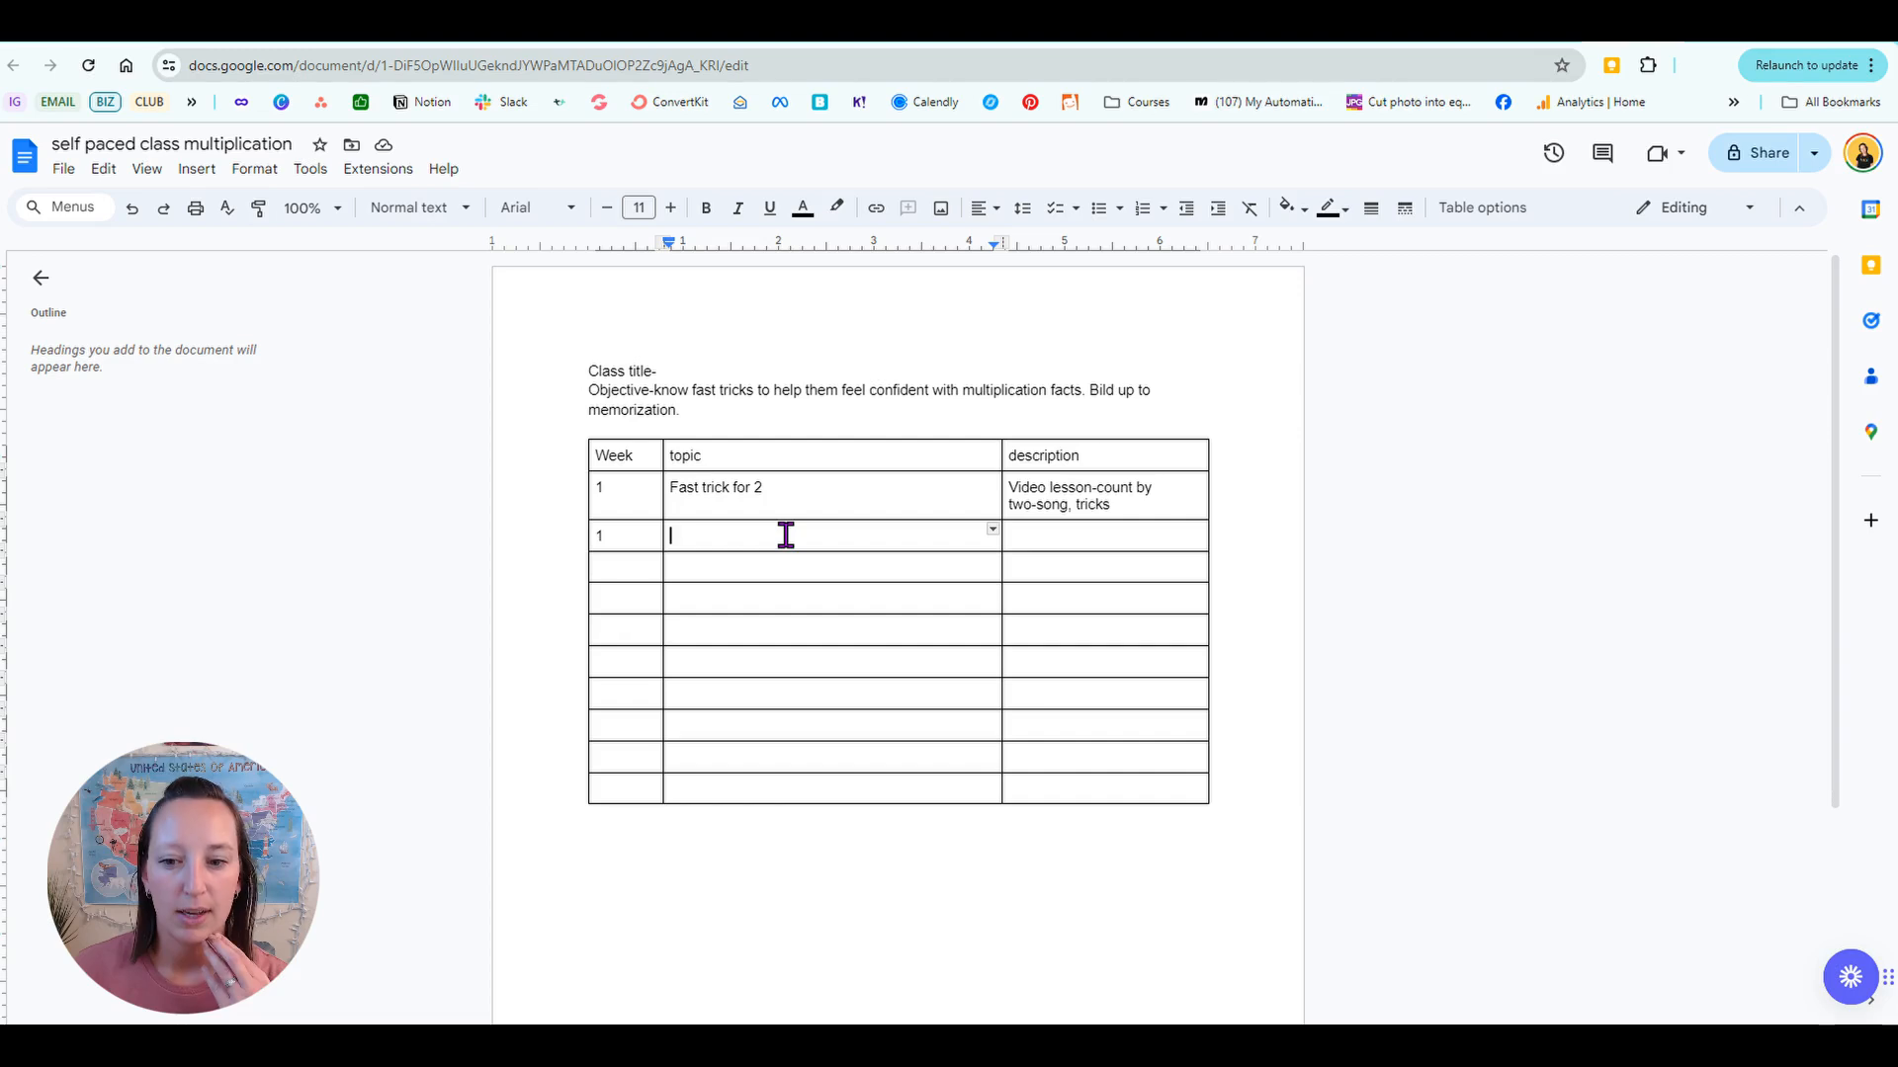
{"action": "type", "text": "pra"}
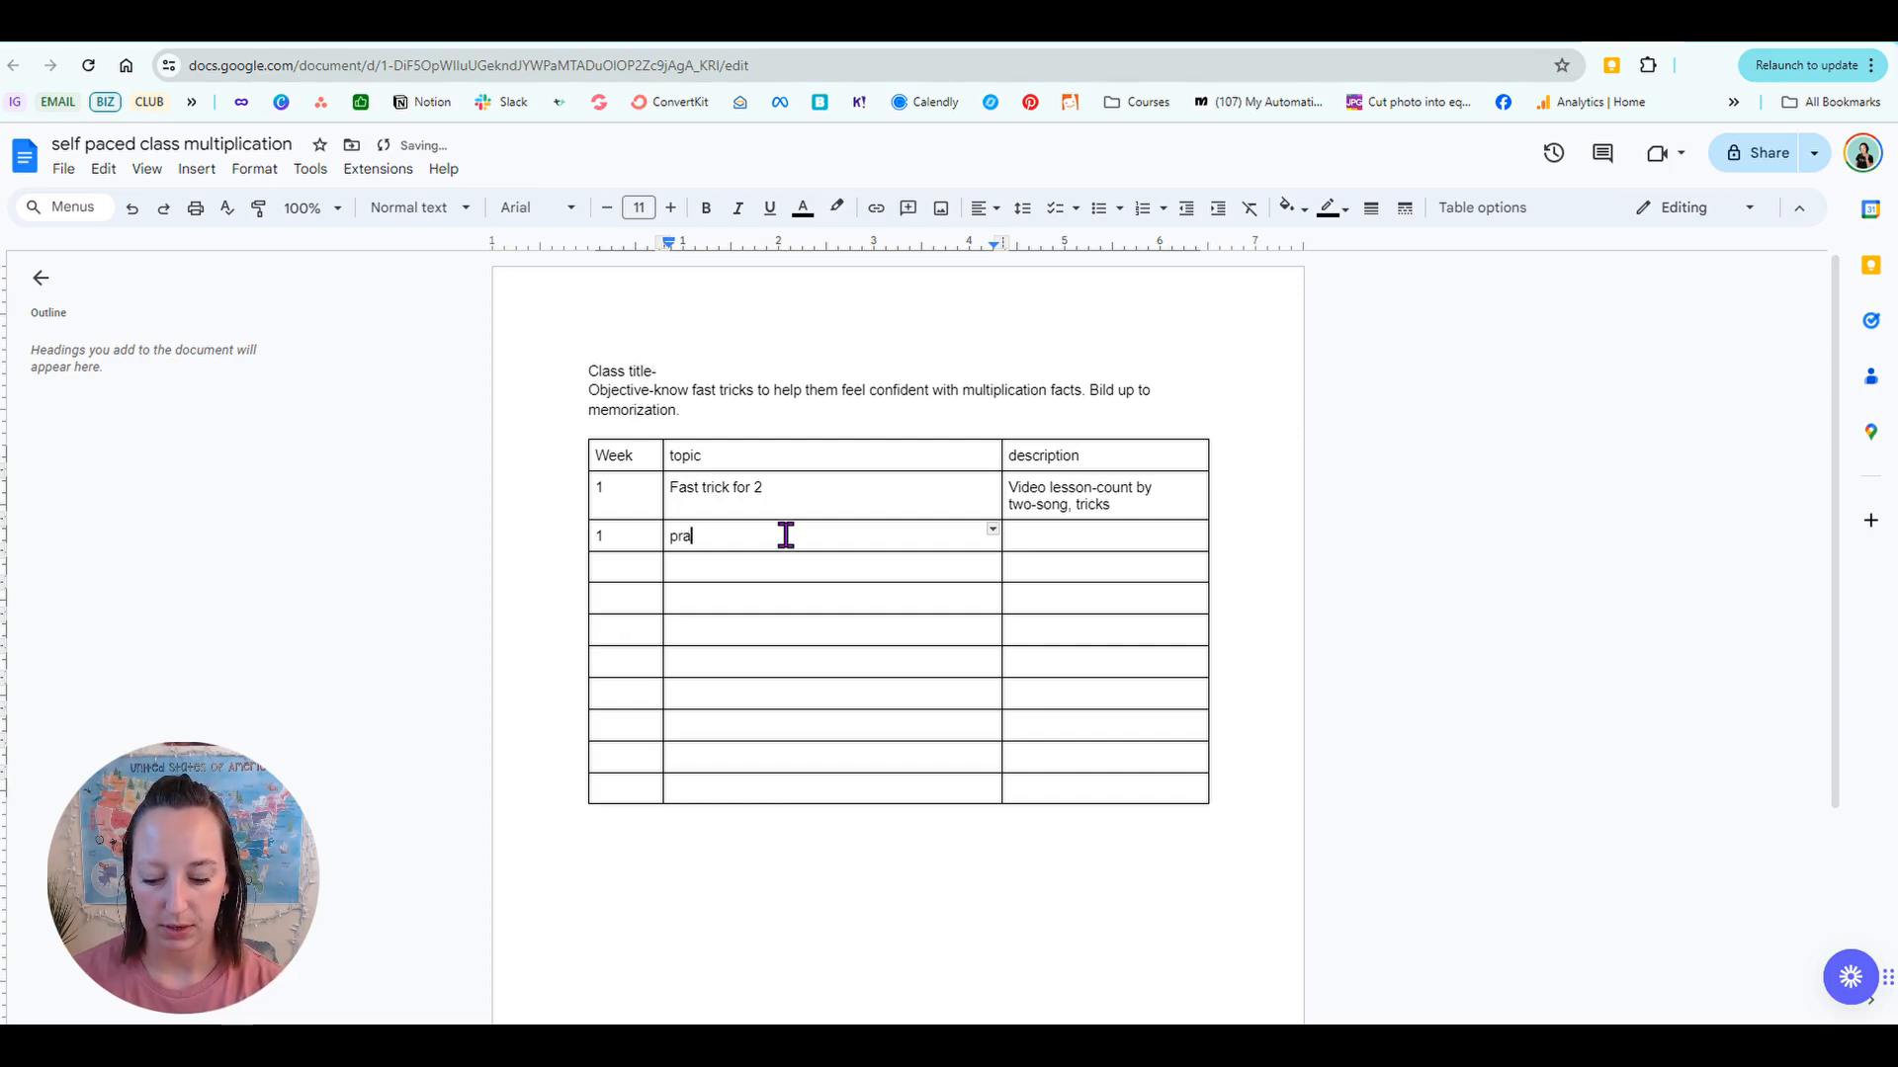
{"action": "type", "text": "ctice with fun games"}
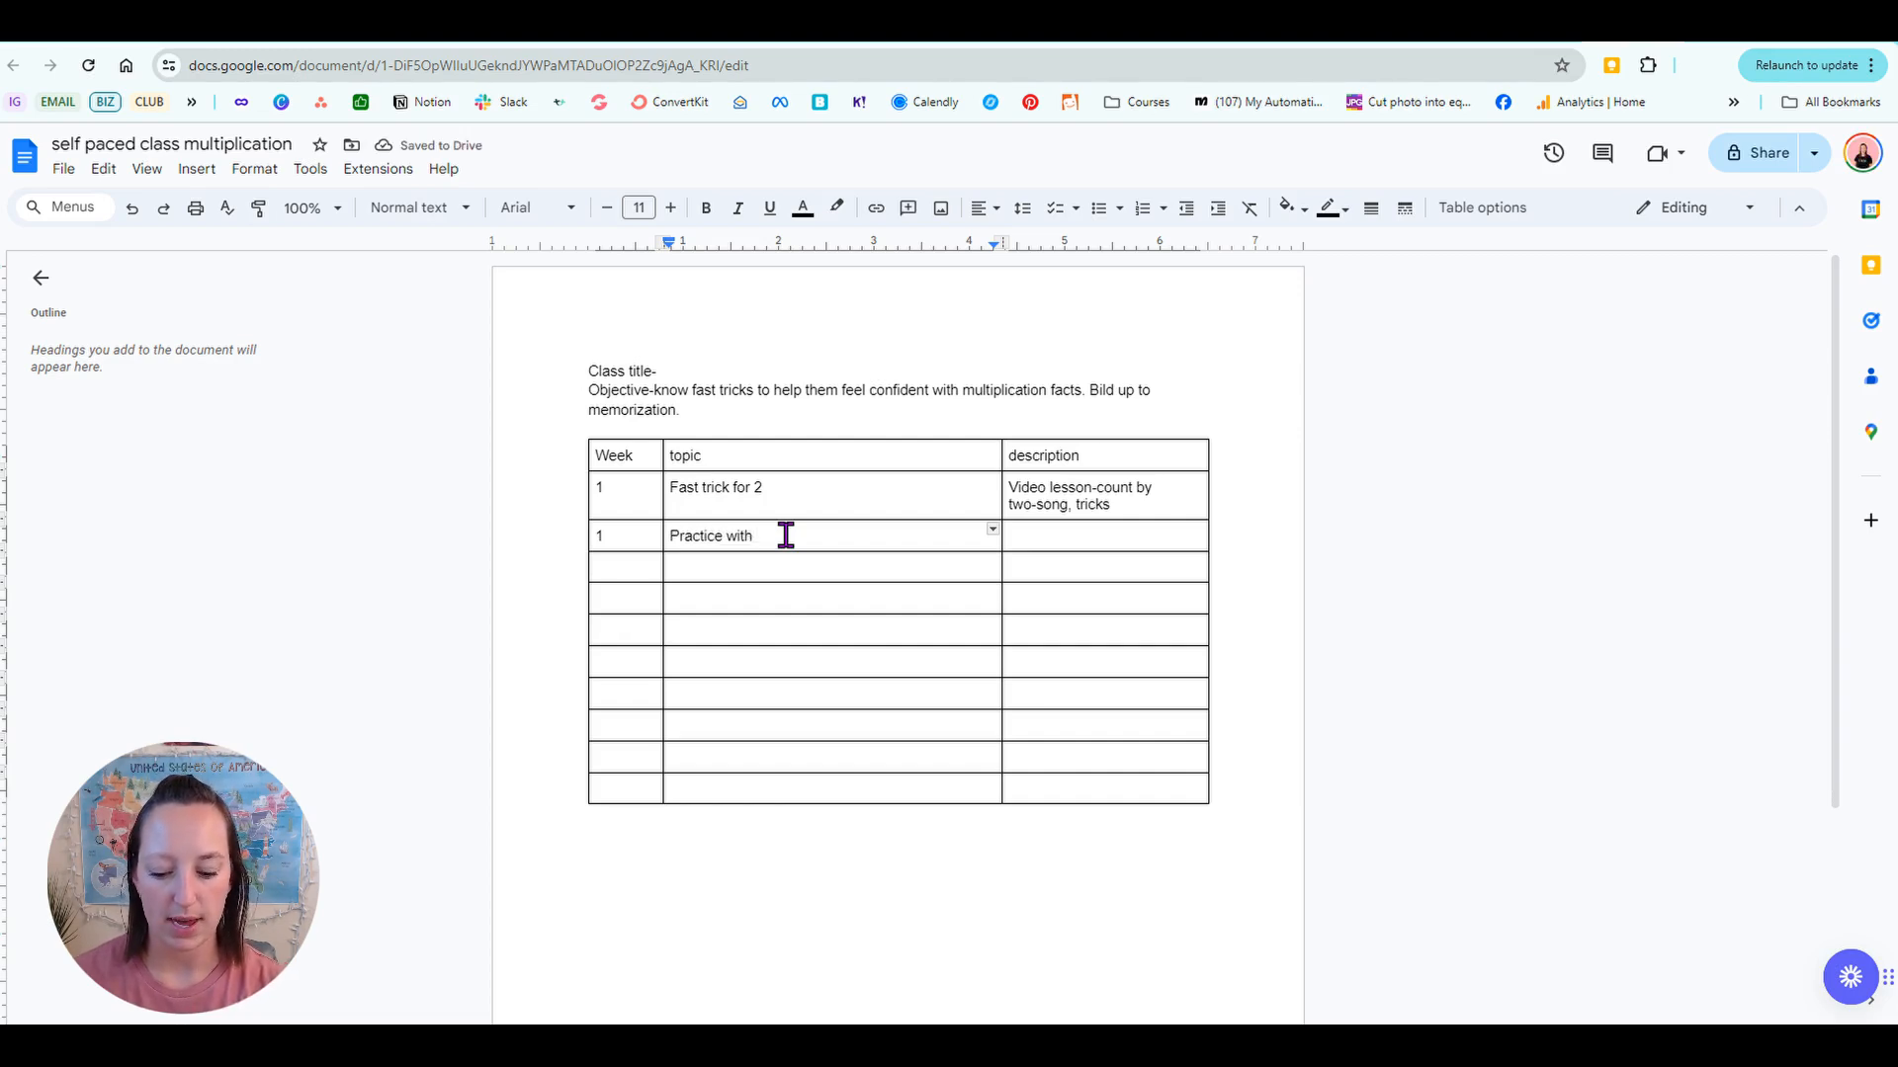
Step: Enter "Game site-booklet, kahoot" as the description for the fun games practice row
{"action": "left_click", "coordinate": [1081, 531]}
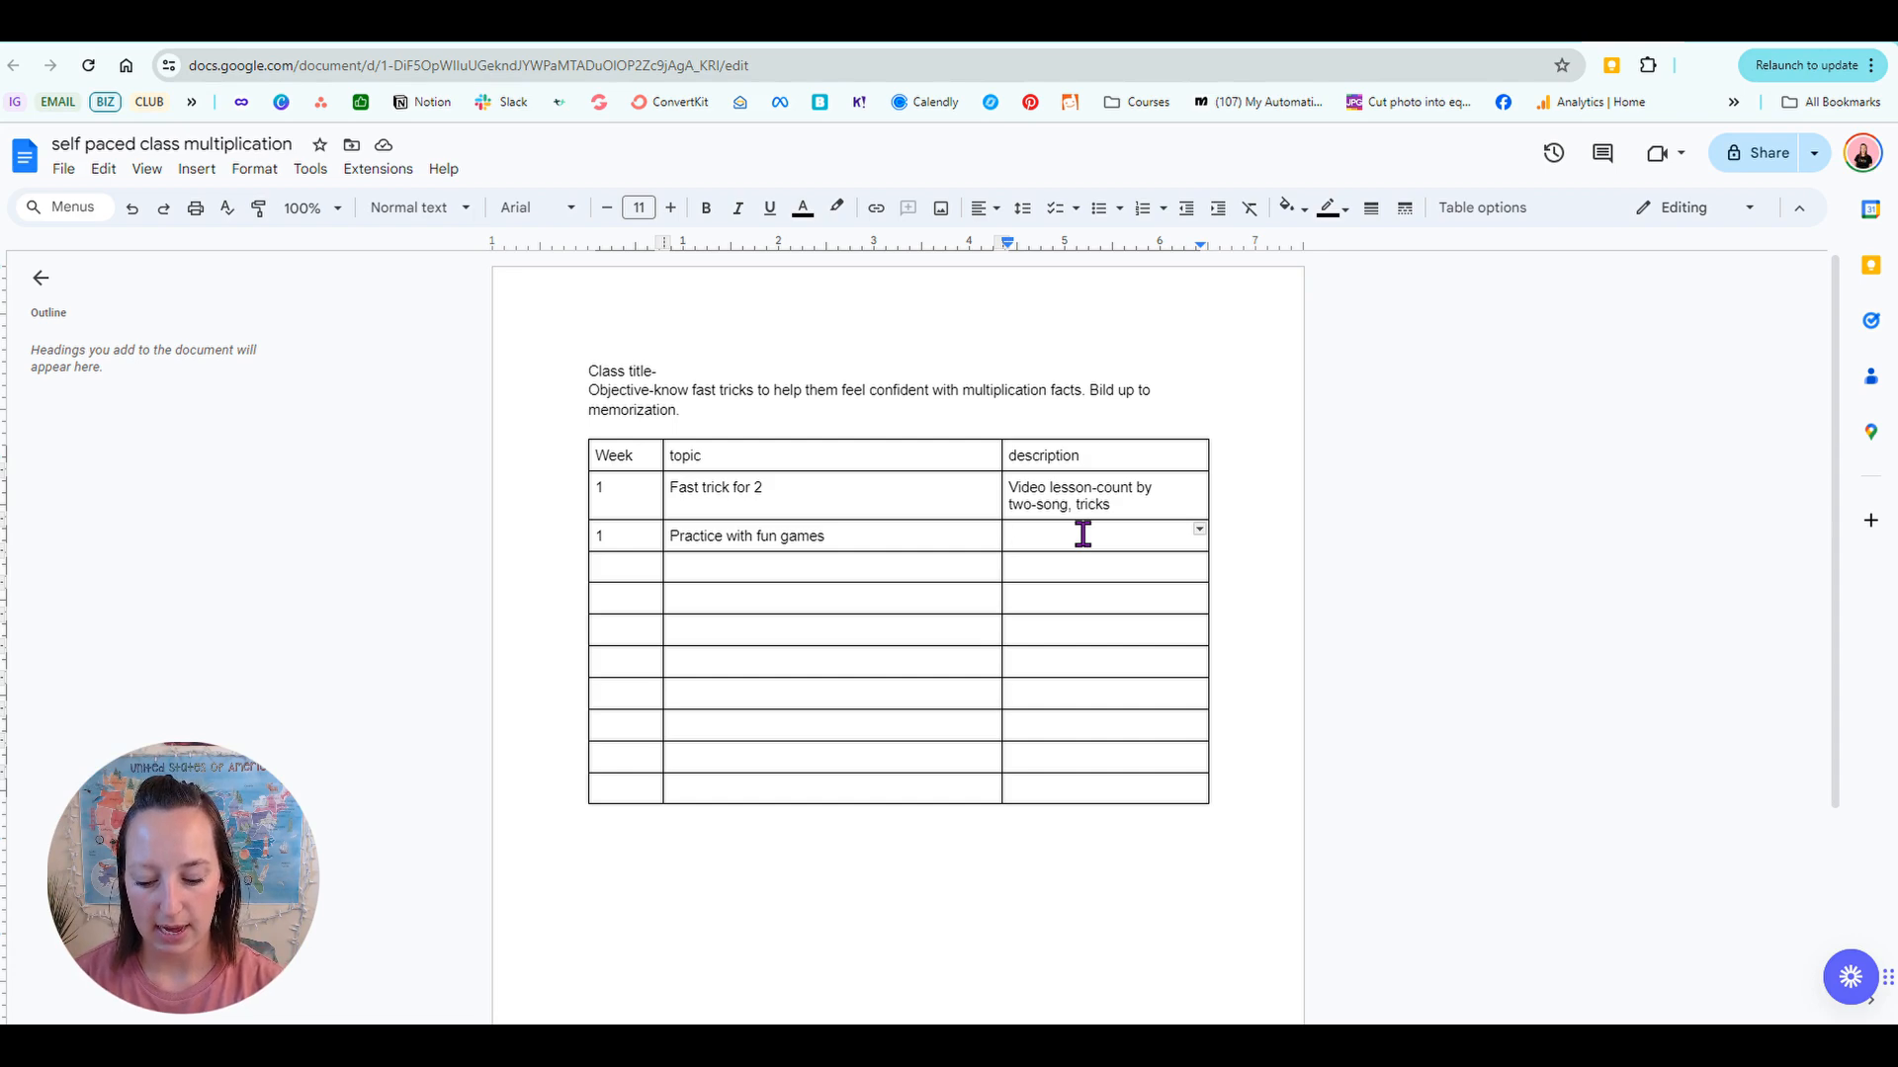
{"action": "type", "text": "game sie"}
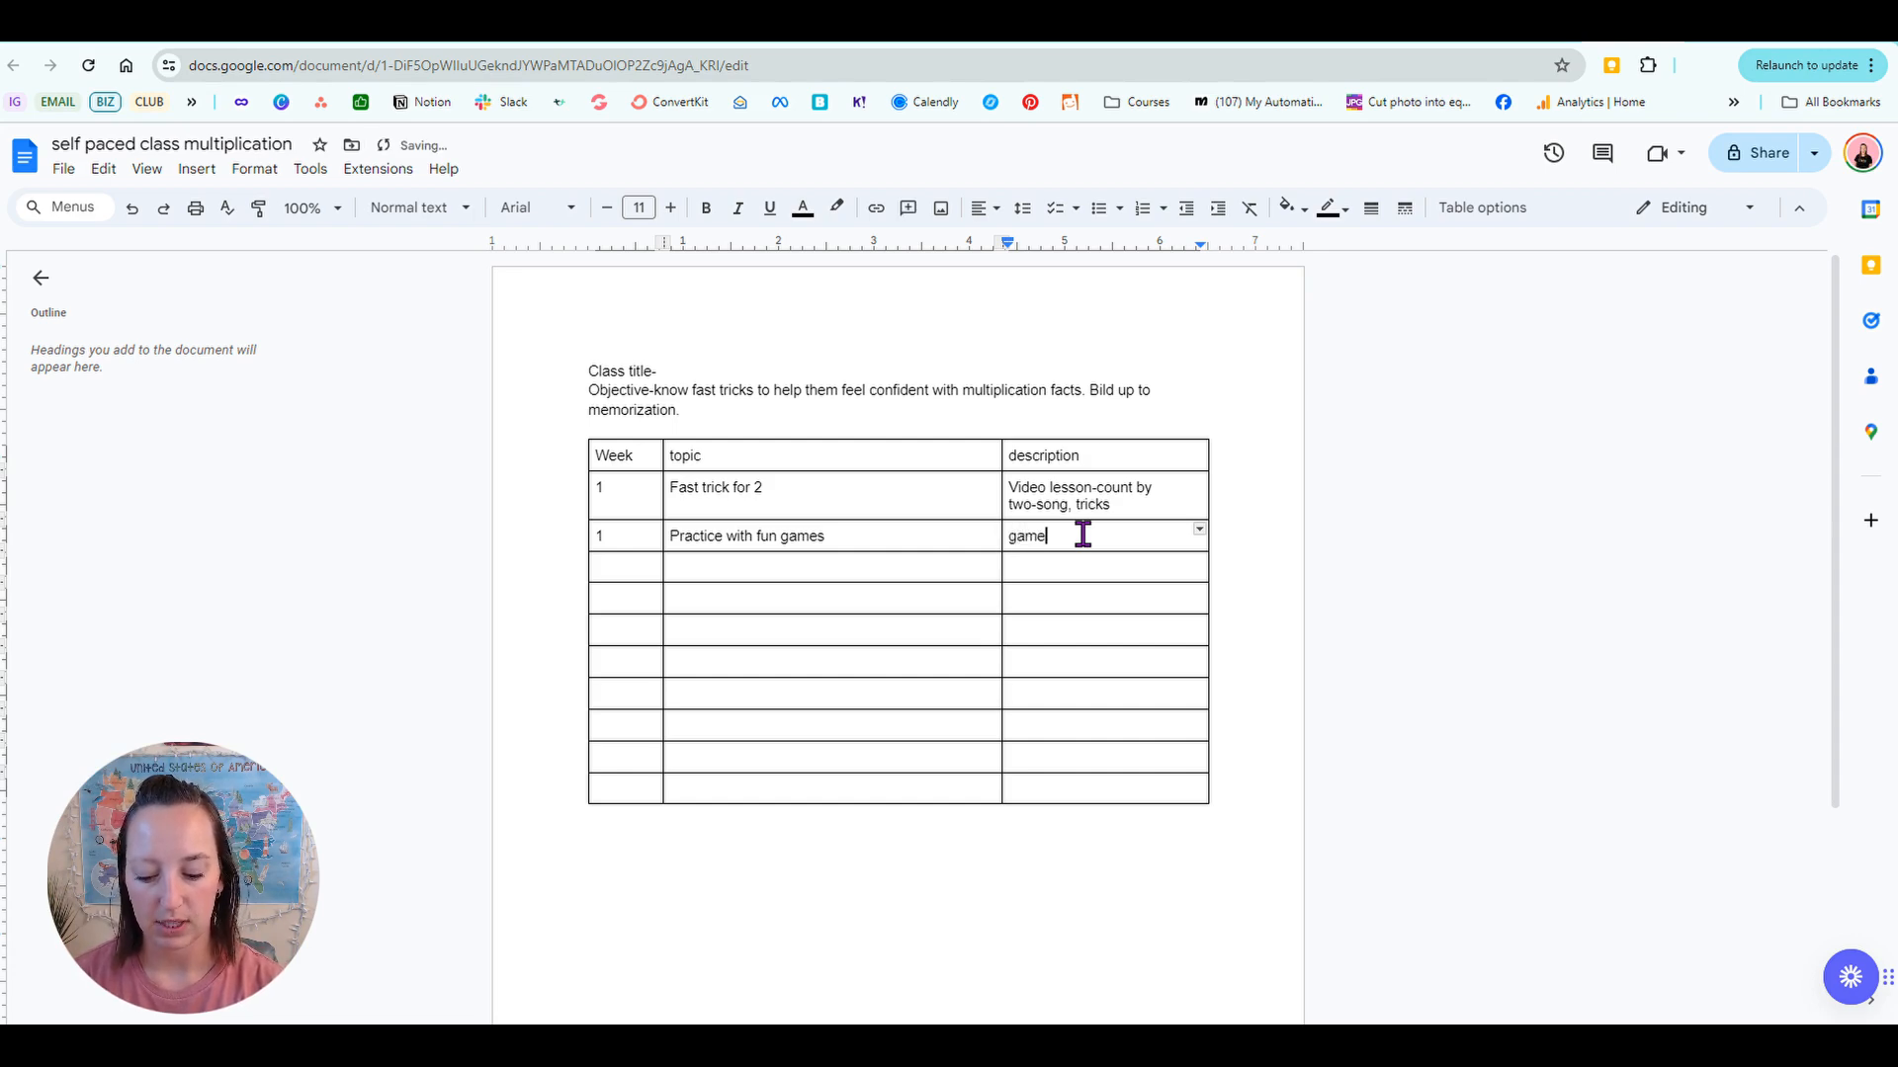
{"action": "key", "text": "BackSpace"}
{"action": "key", "text": "BackSpace"}
{"action": "type", "text": "ite"}
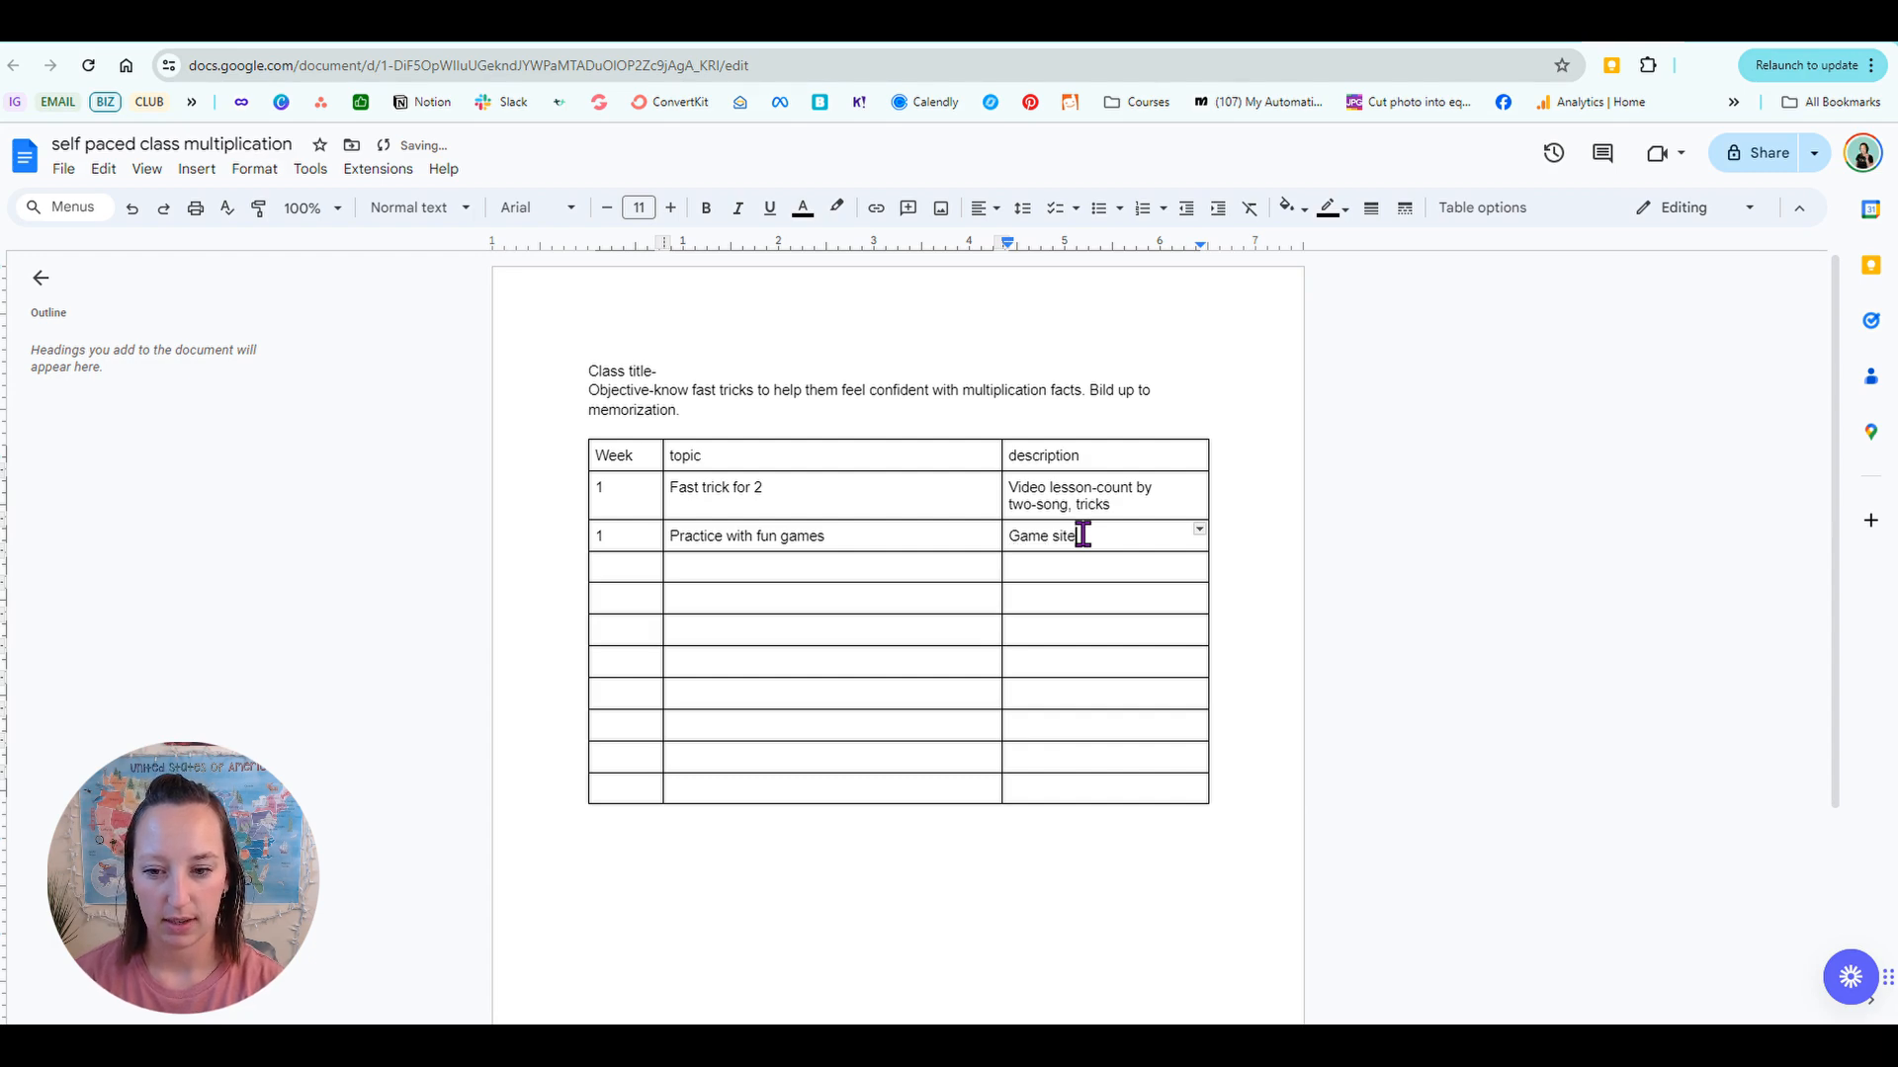
{"action": "type", "text": "-blooket"}
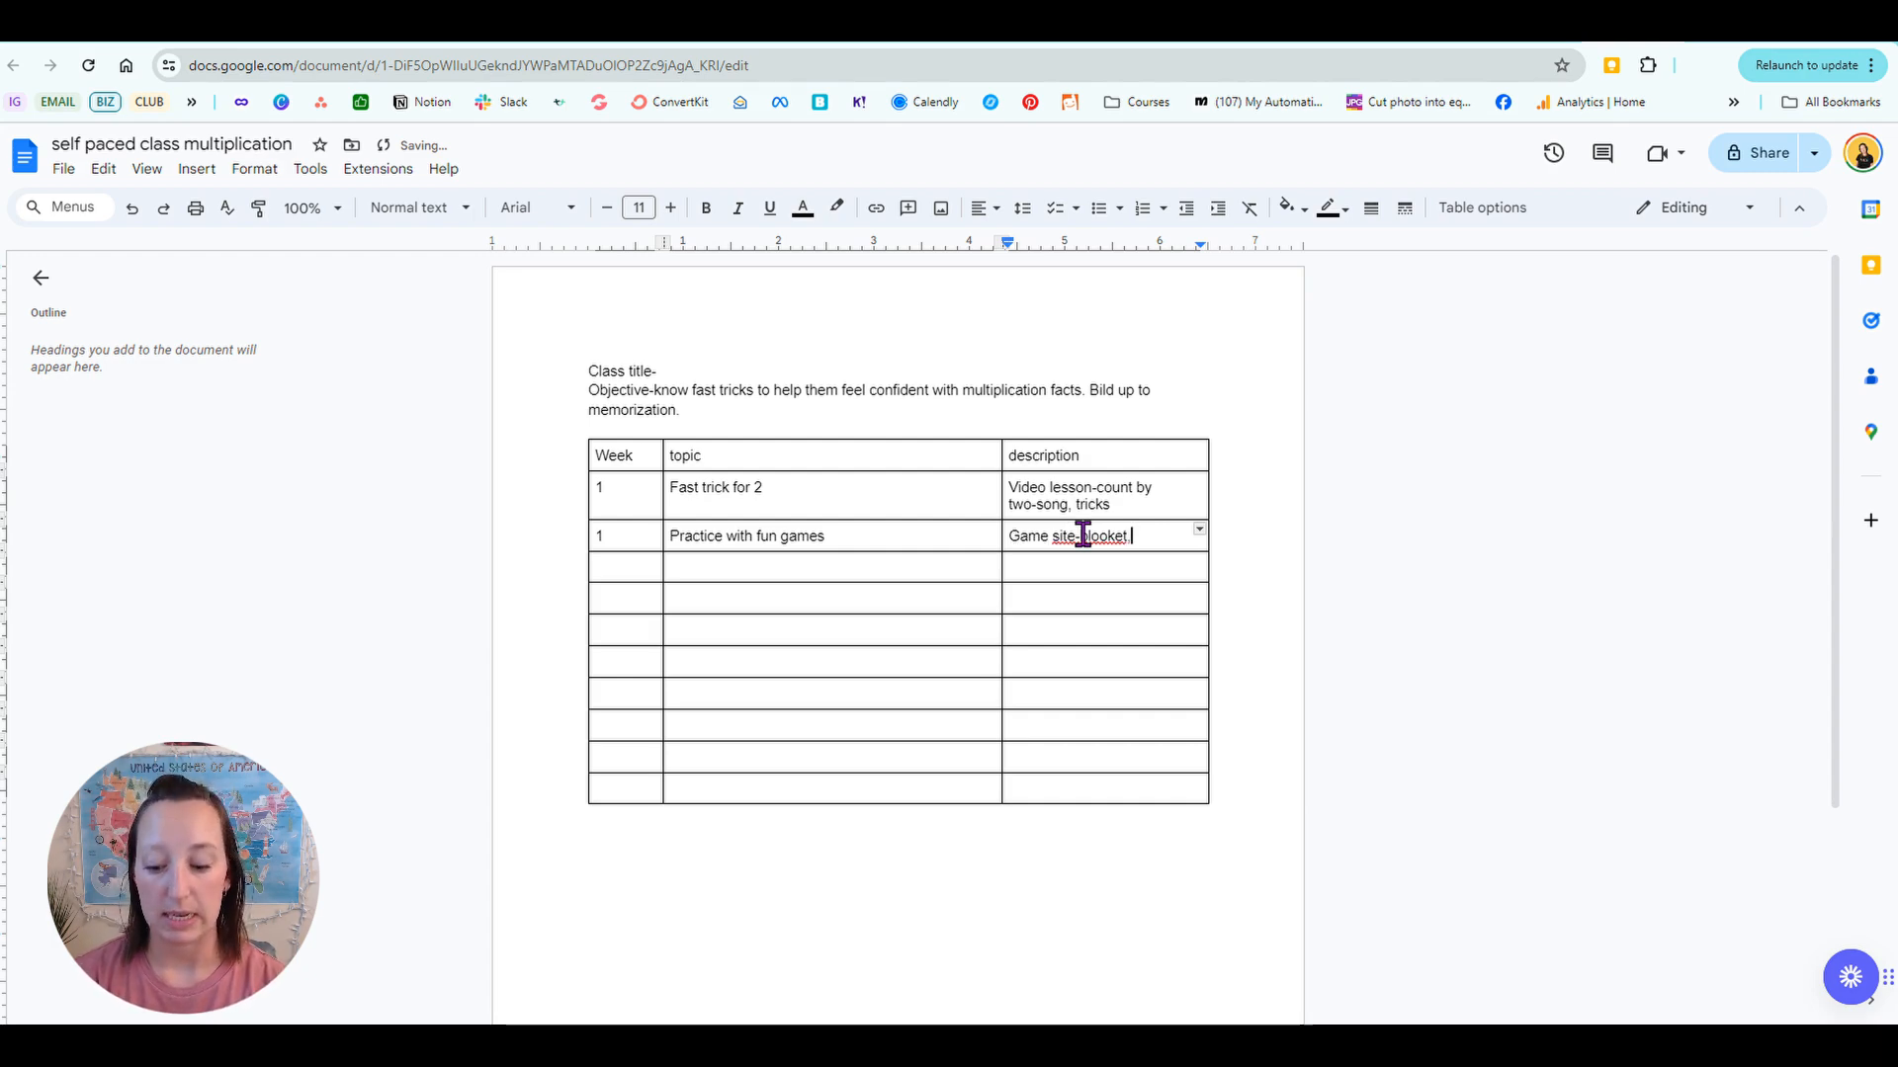
{"action": "key", "text": "BackSpace"}
{"action": "type", "text": ", kah"}
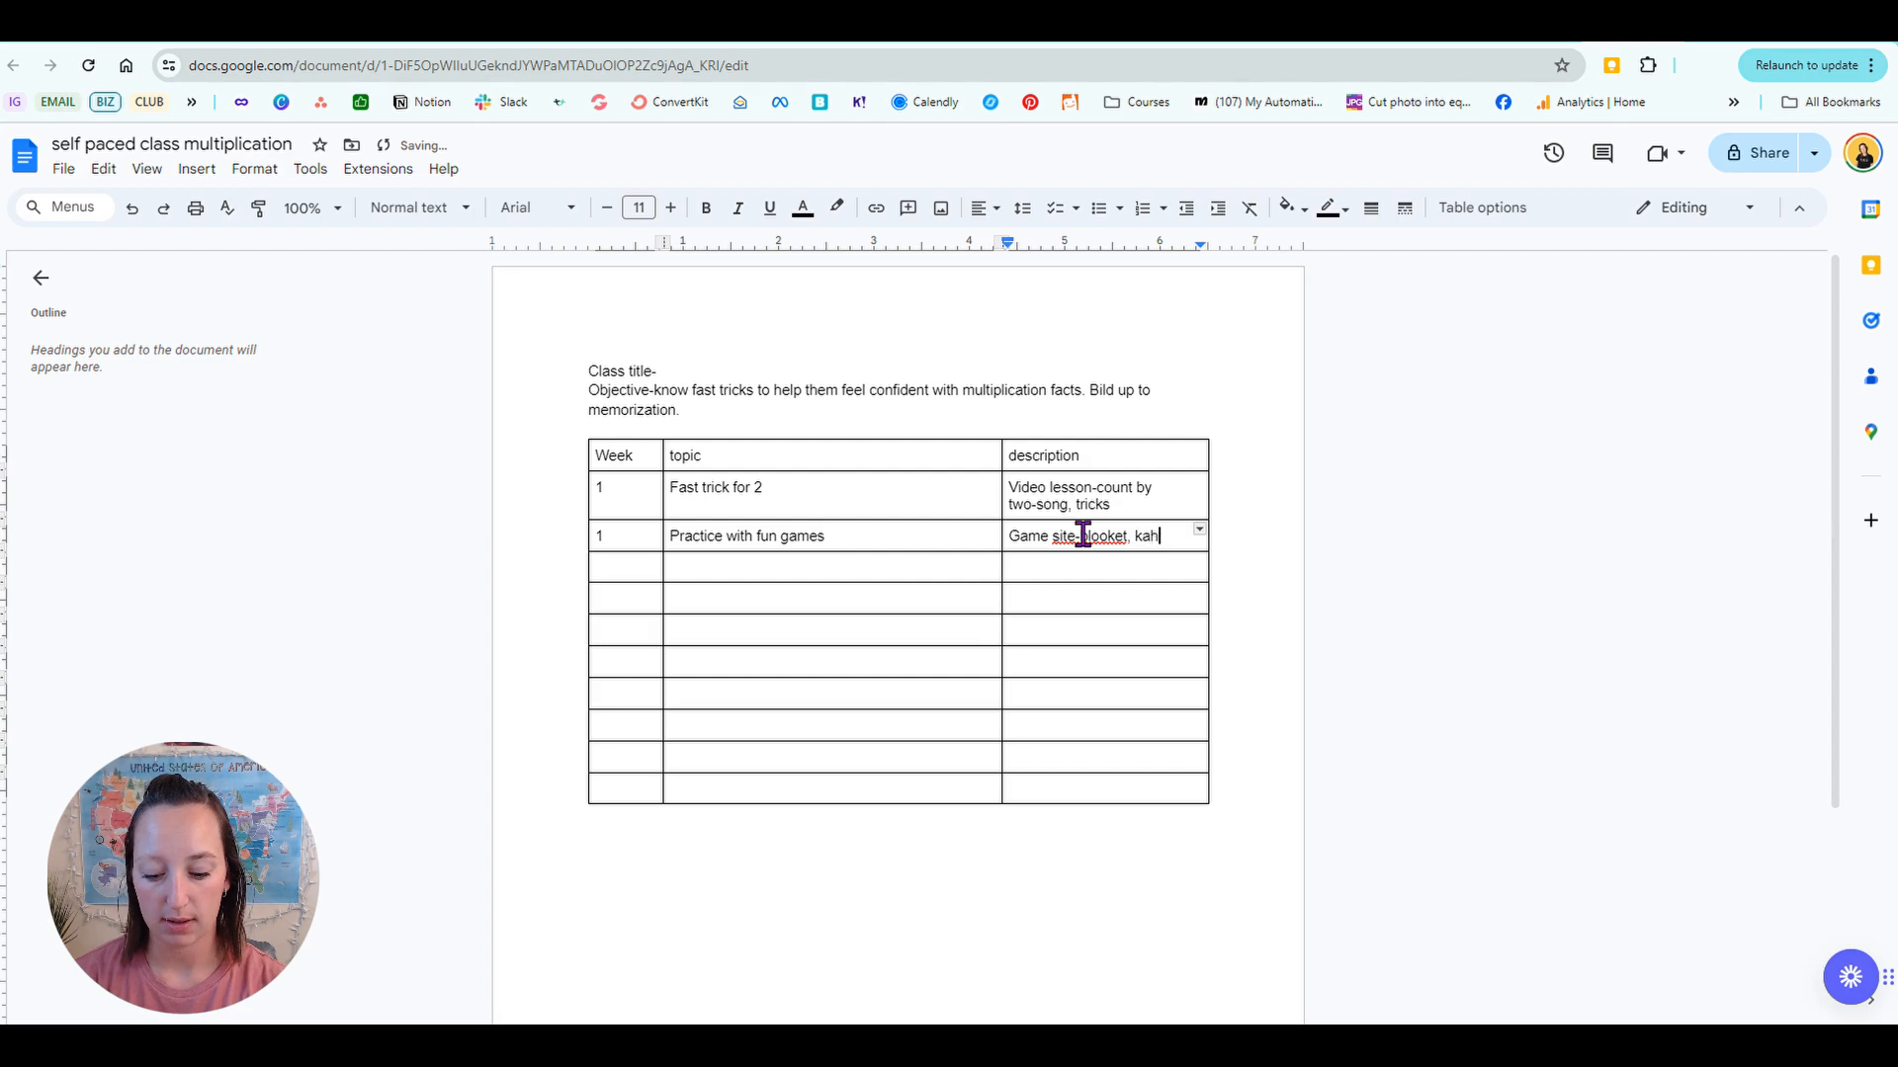
{"action": "type", "text": "oot"}
Step: Fill the third row with week 1, topic "Discussion question" and description "Students answer a question."
{"action": "left_click", "coordinate": [644, 566]}
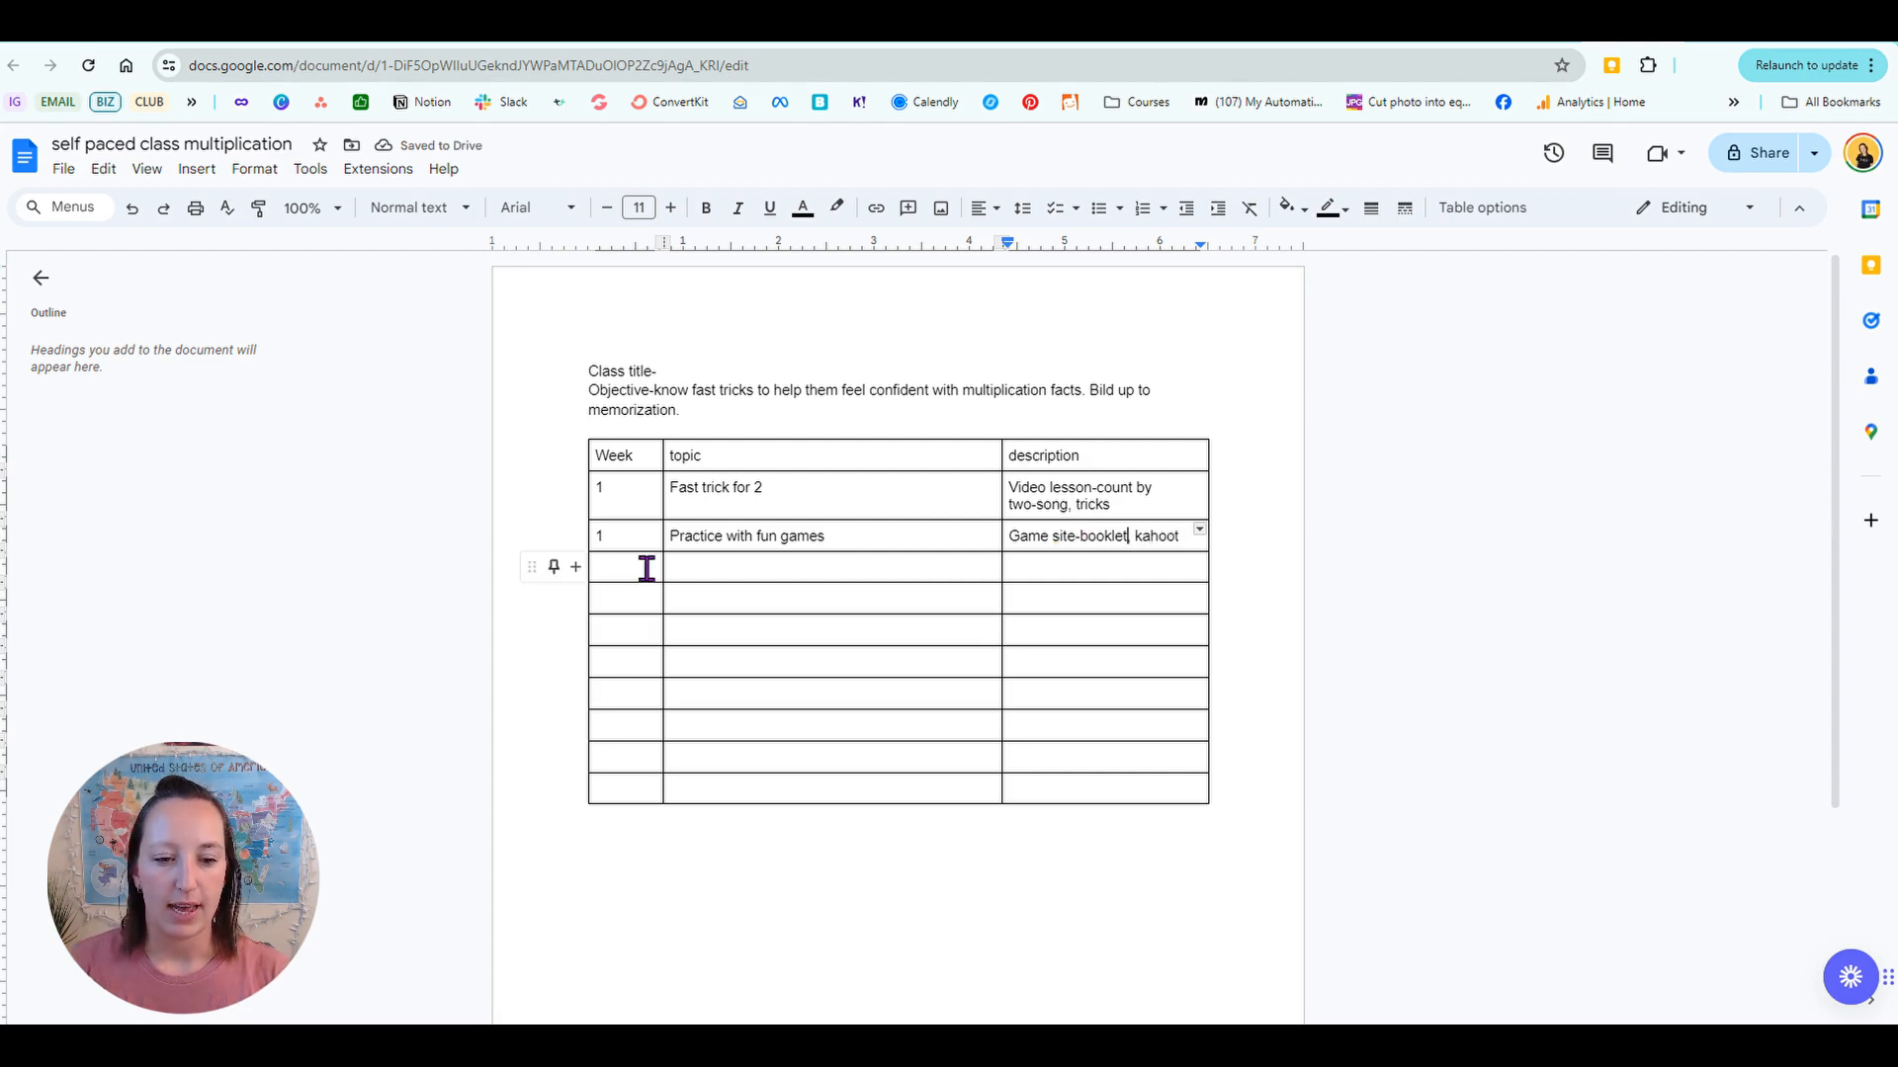
{"action": "type", "text": "1"}
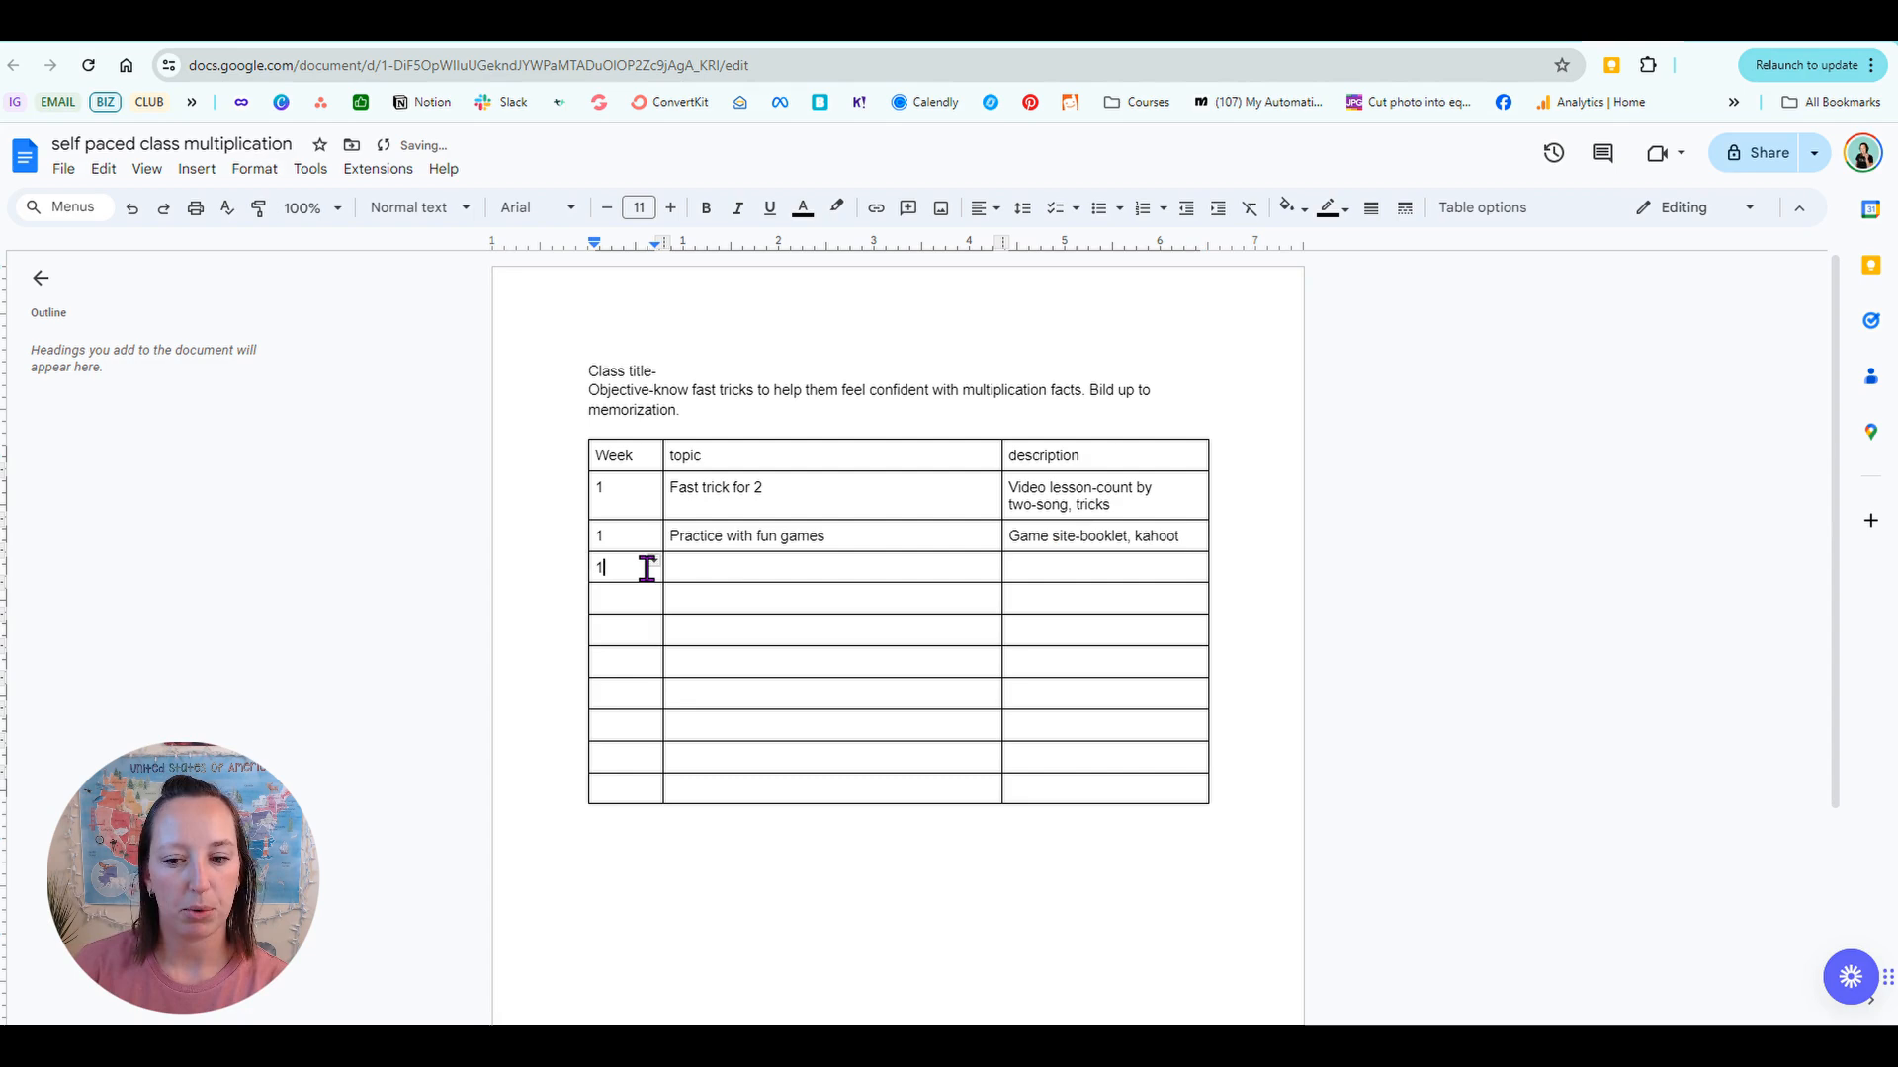
{"action": "key", "text": "Tab"}
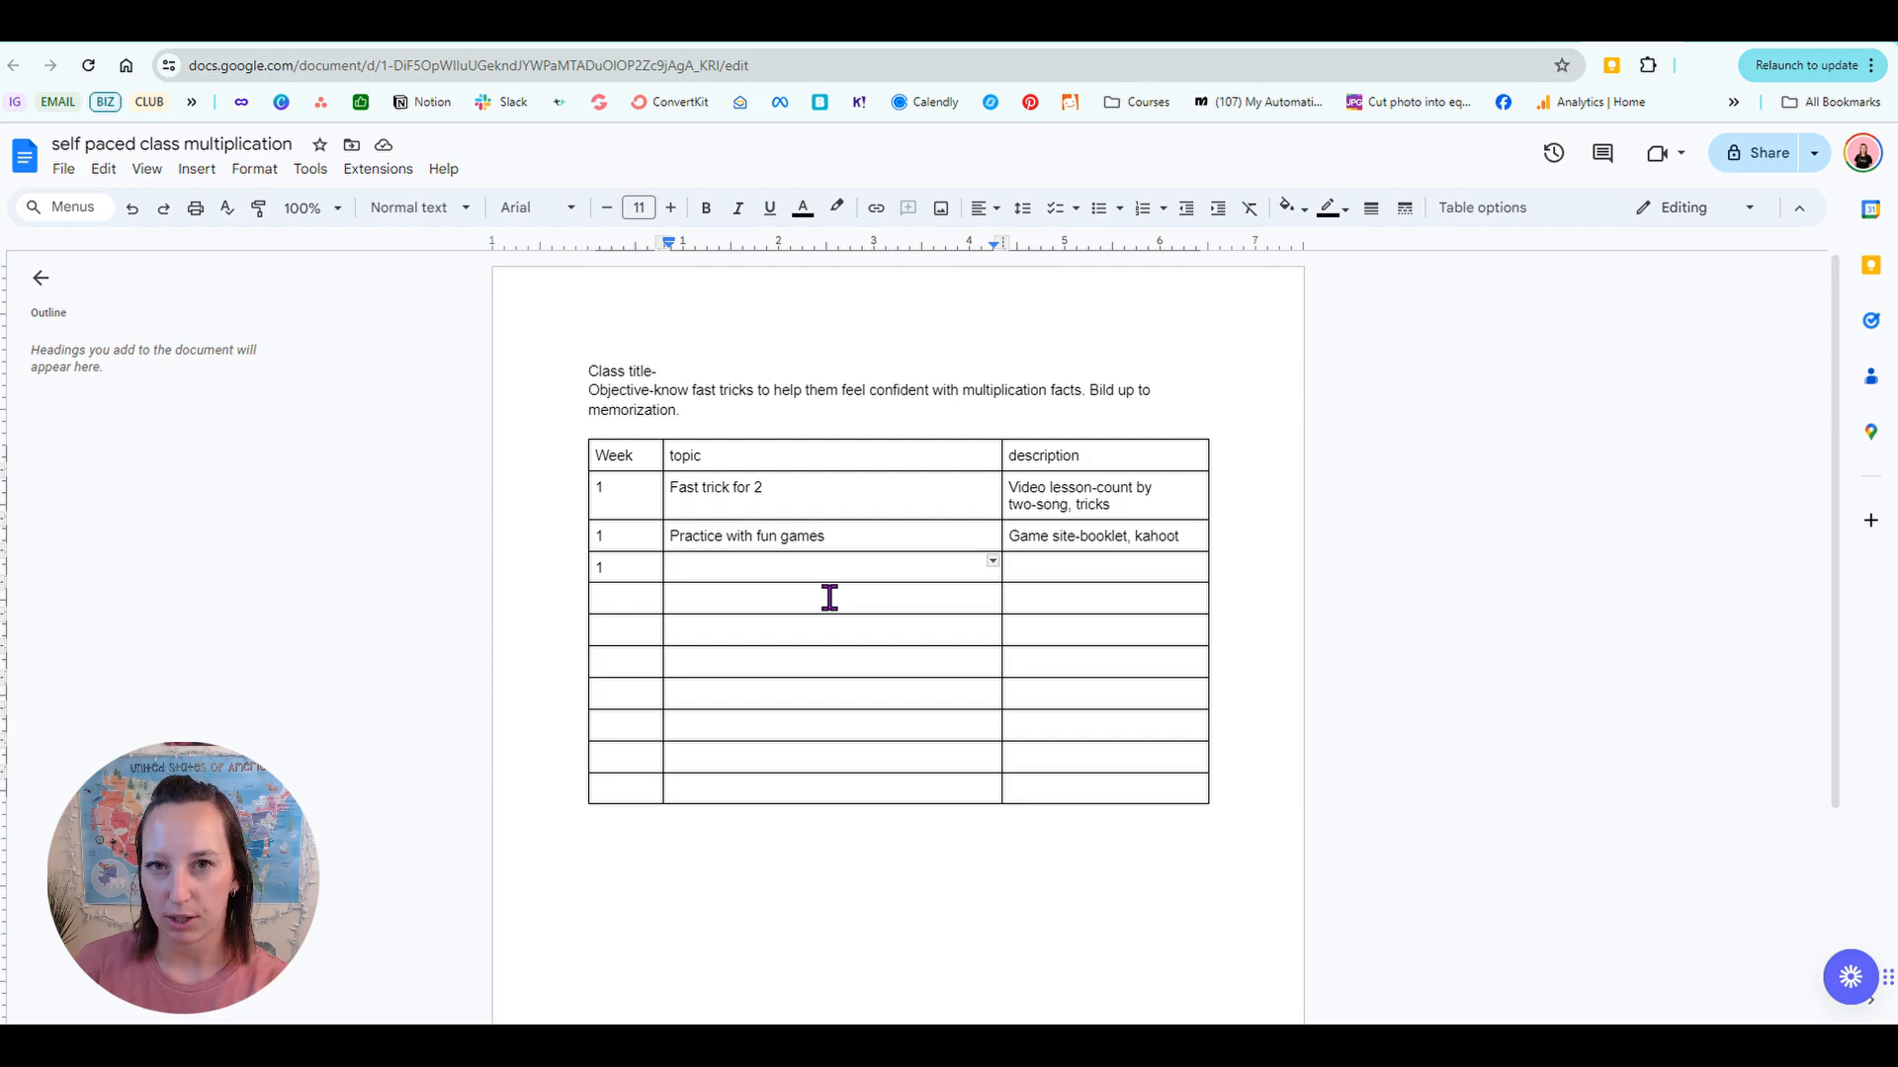
{"action": "type", "text": "Discussion question"}
{"action": "left_click", "coordinate": [1126, 568]}
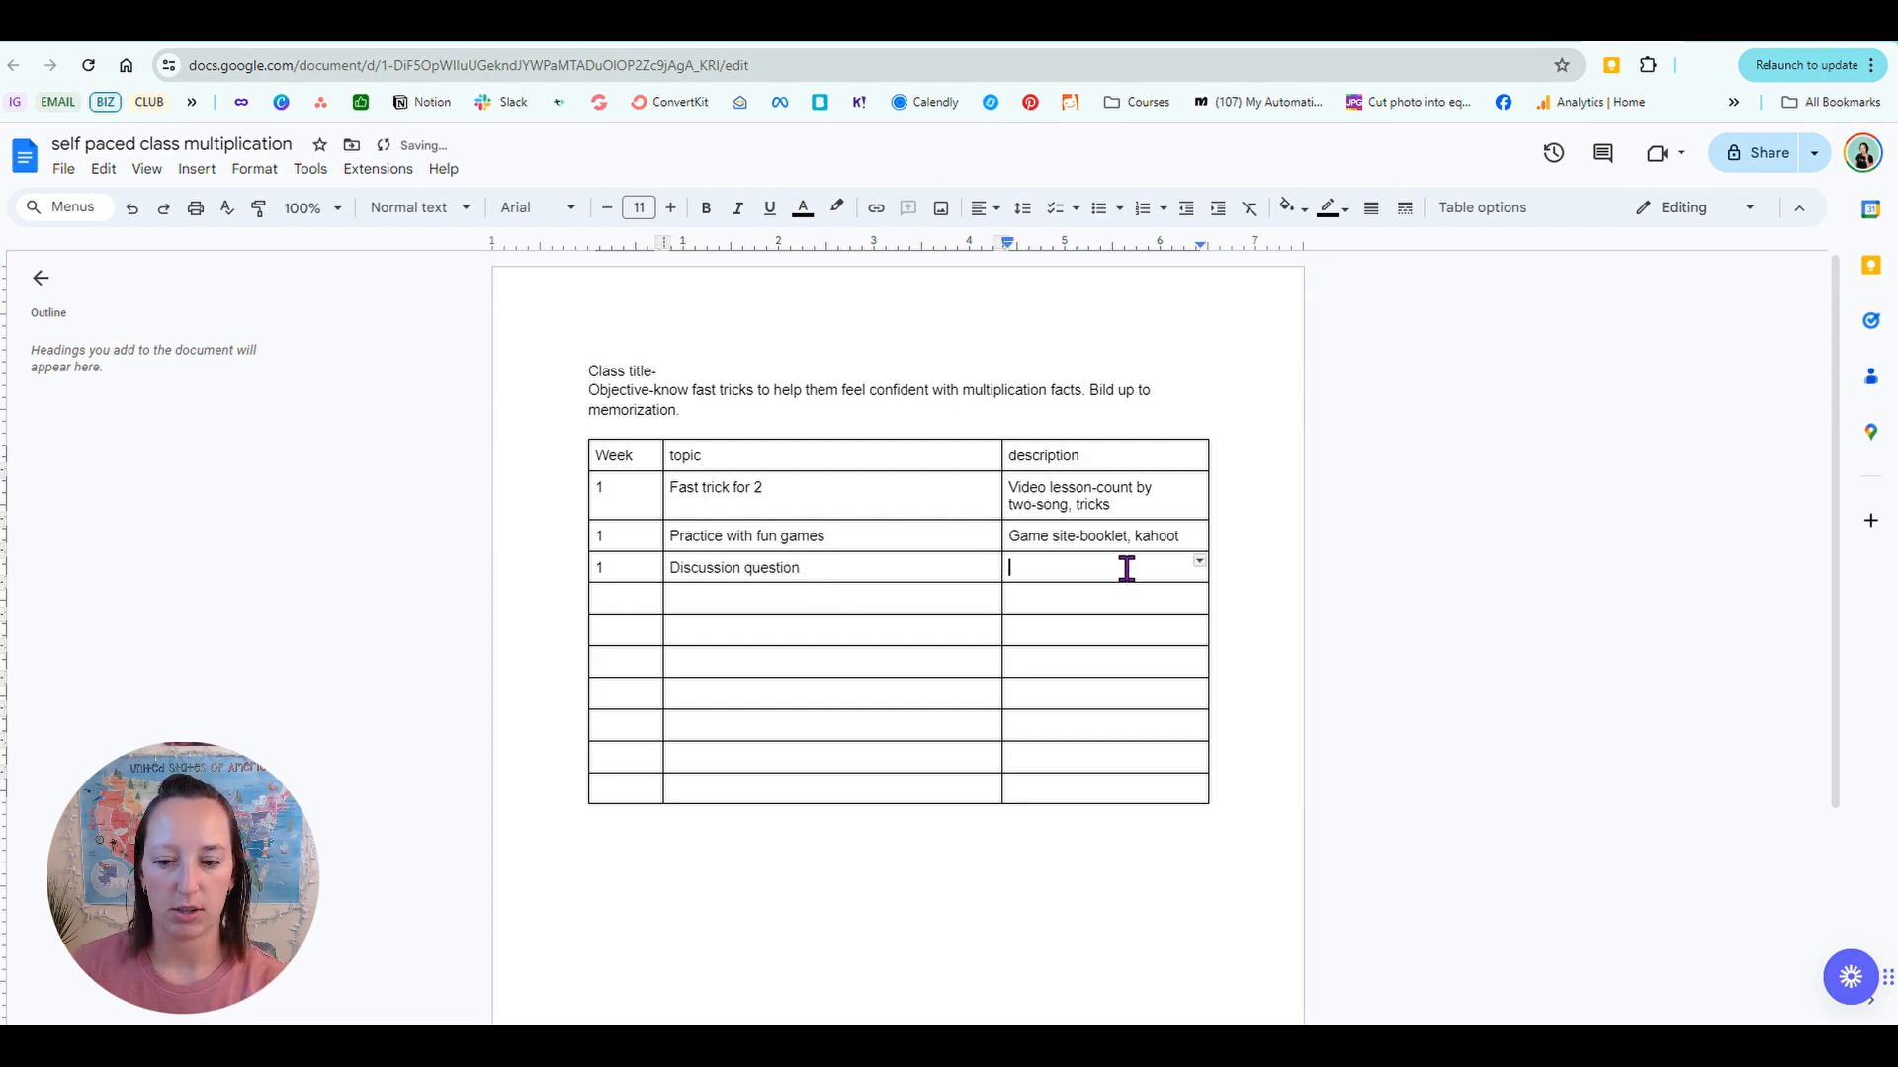
{"action": "type", "text": "Students answer a question."}
Step: Fill the fourth row with week 2, topic "Multiplication fact 3" and description "Video- nearpod,"
{"action": "left_click", "coordinate": [627, 599]}
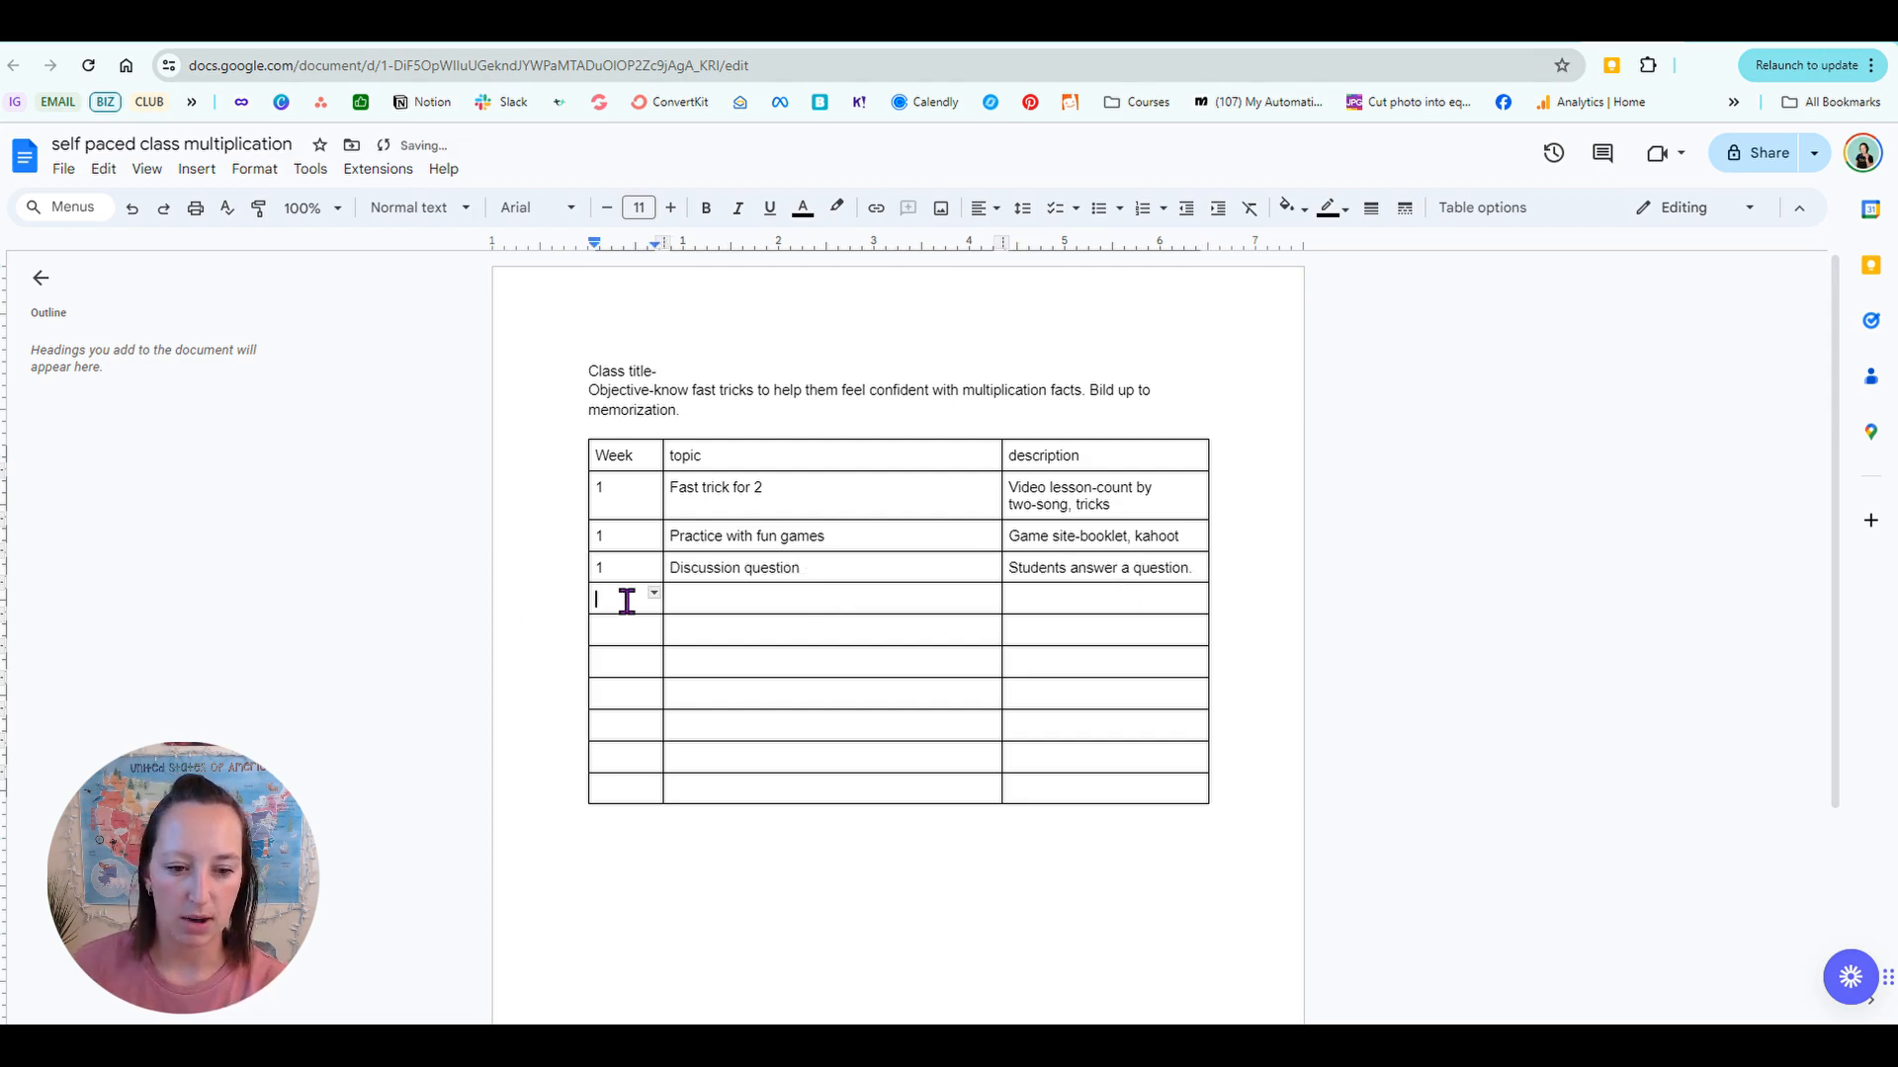
{"action": "type", "text": "2"}
{"action": "left_click", "coordinate": [817, 595]}
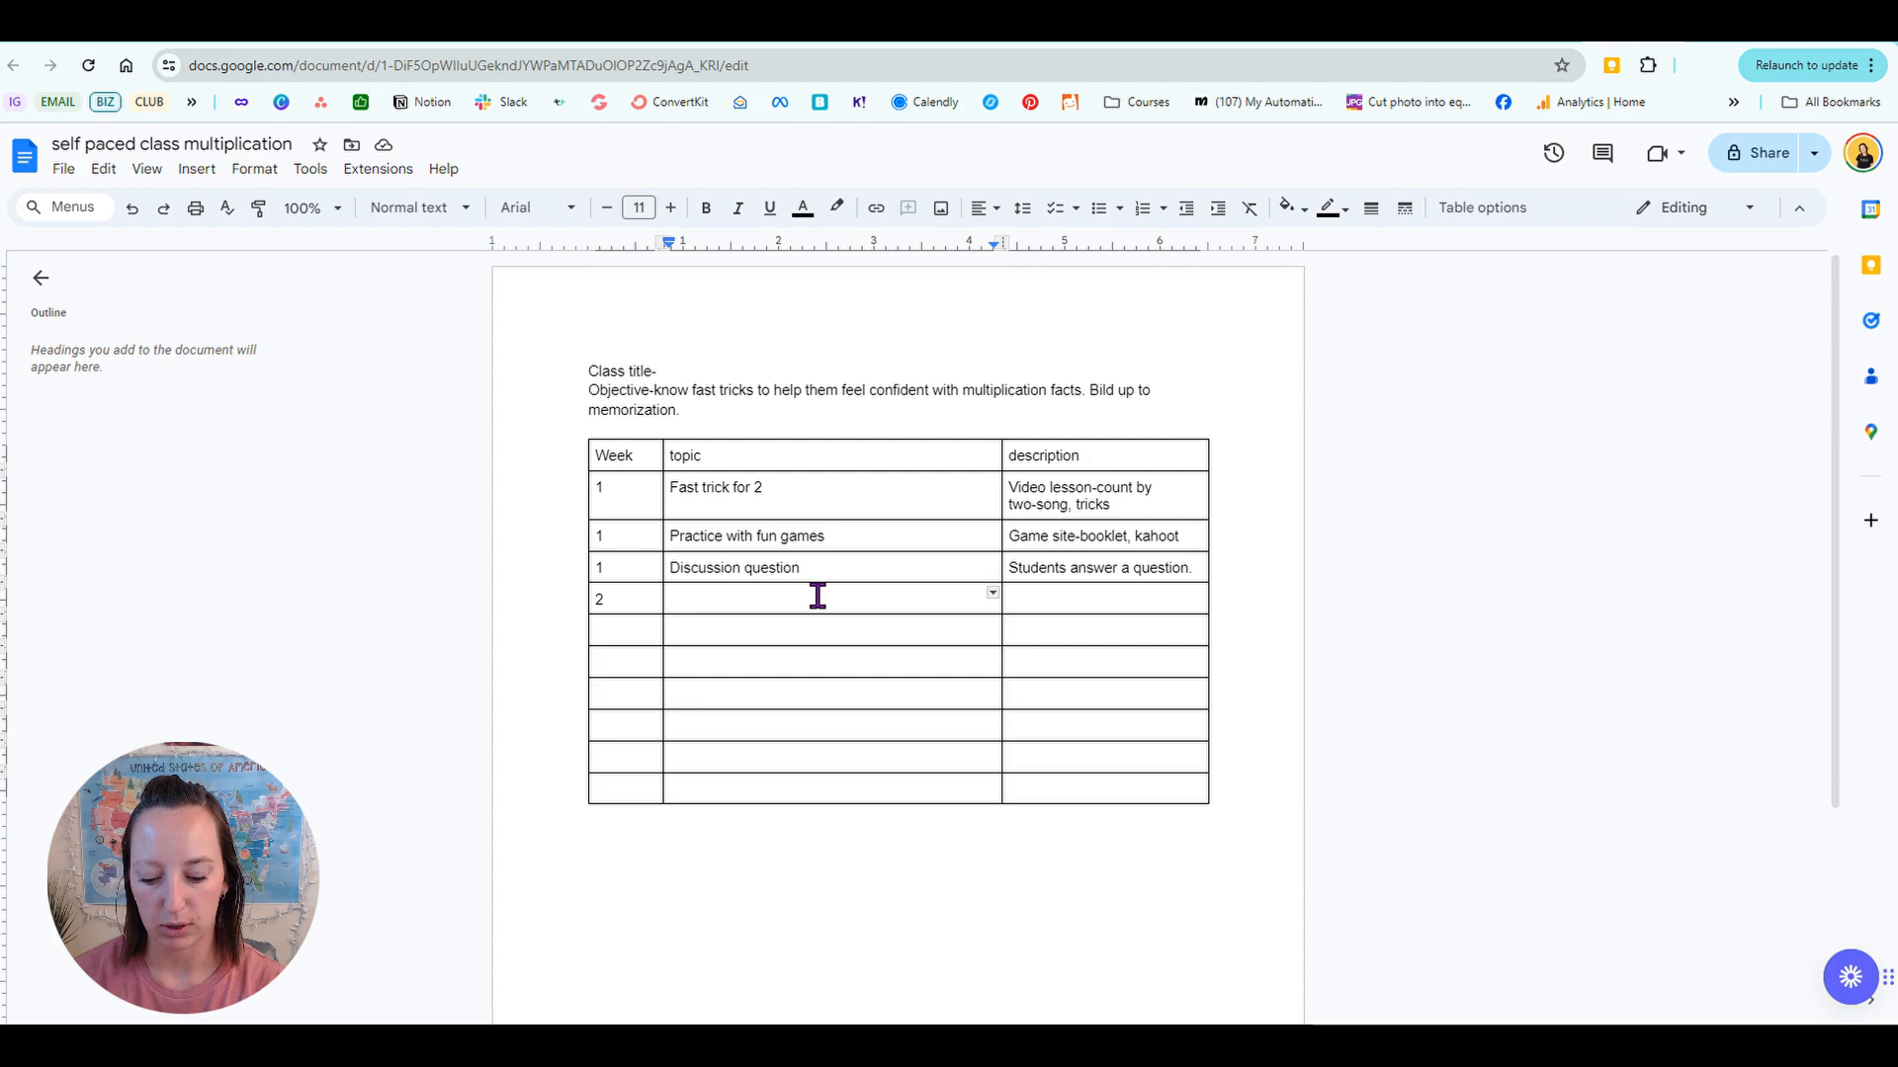
{"action": "type", "text": "Multiplication fact 3"}
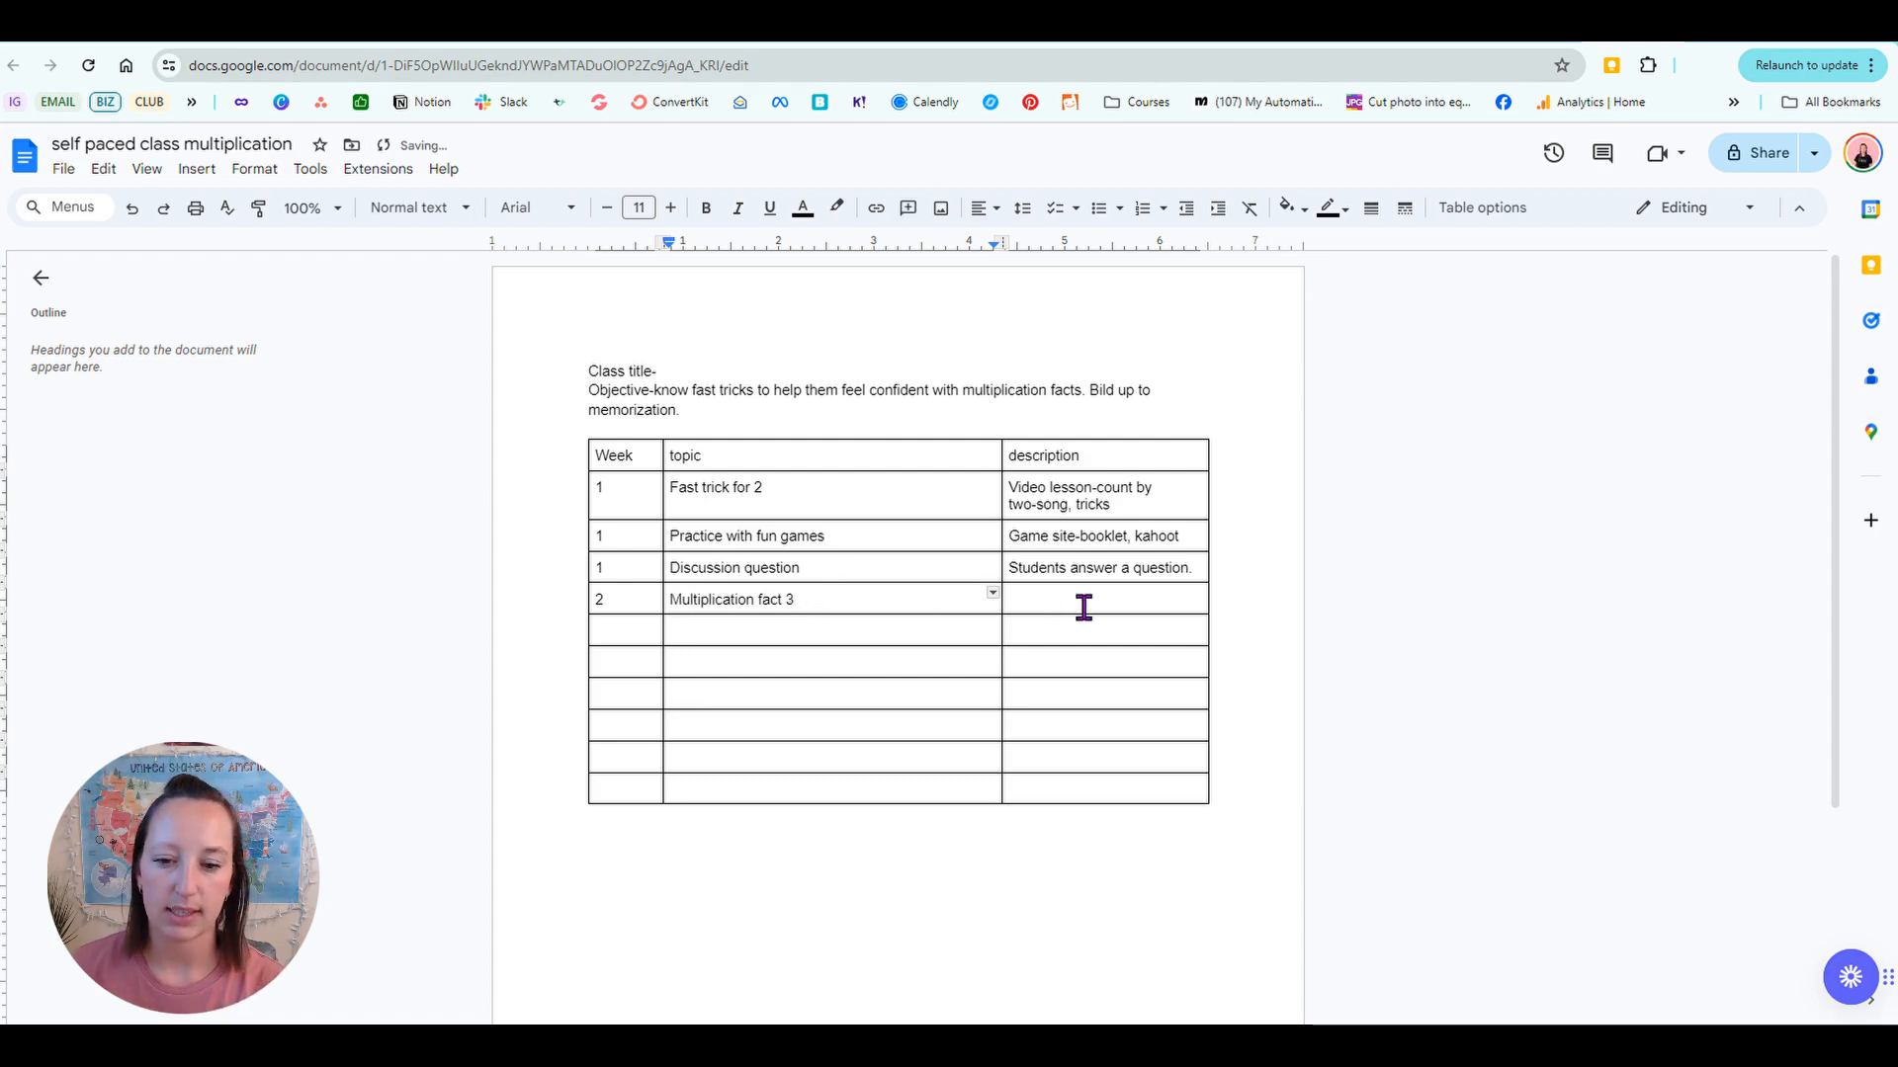
{"action": "left_click", "coordinate": [1084, 607]}
{"action": "type", "text": "video"}
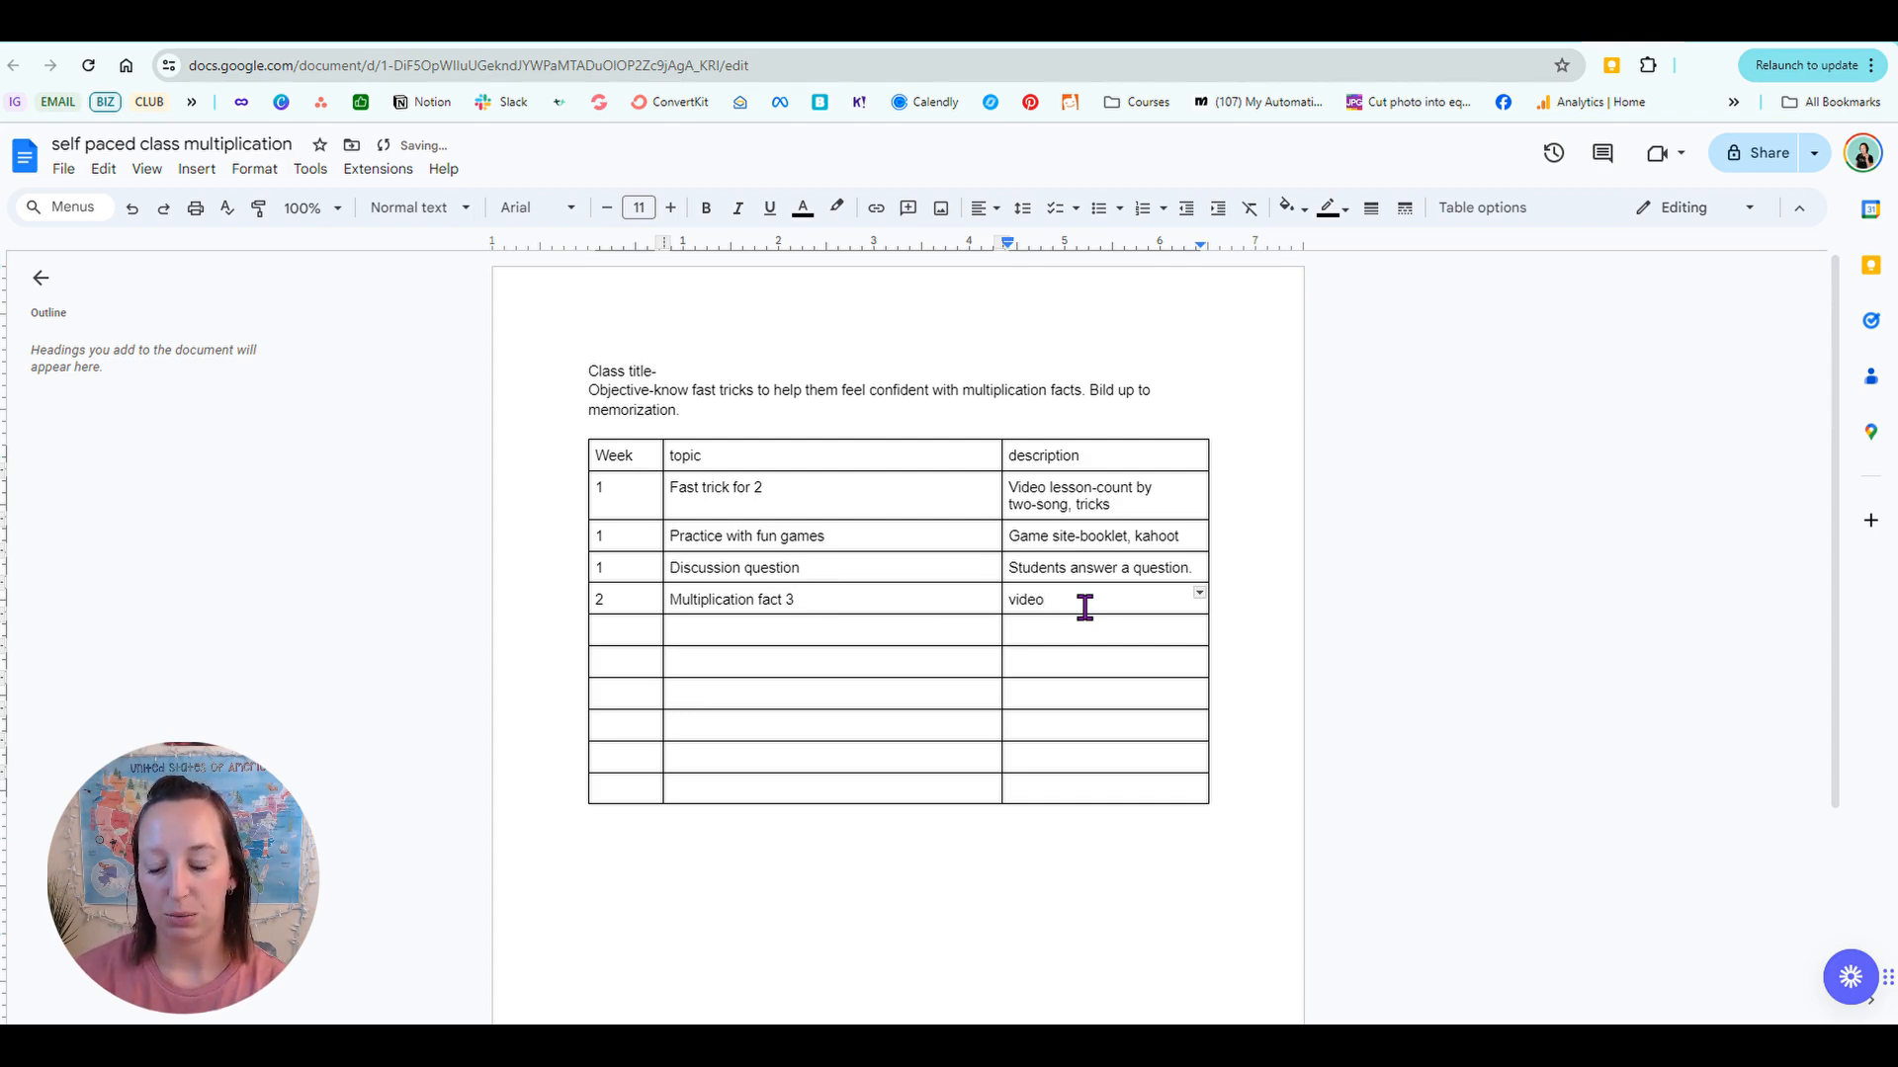
{"action": "type", "text": "-"}
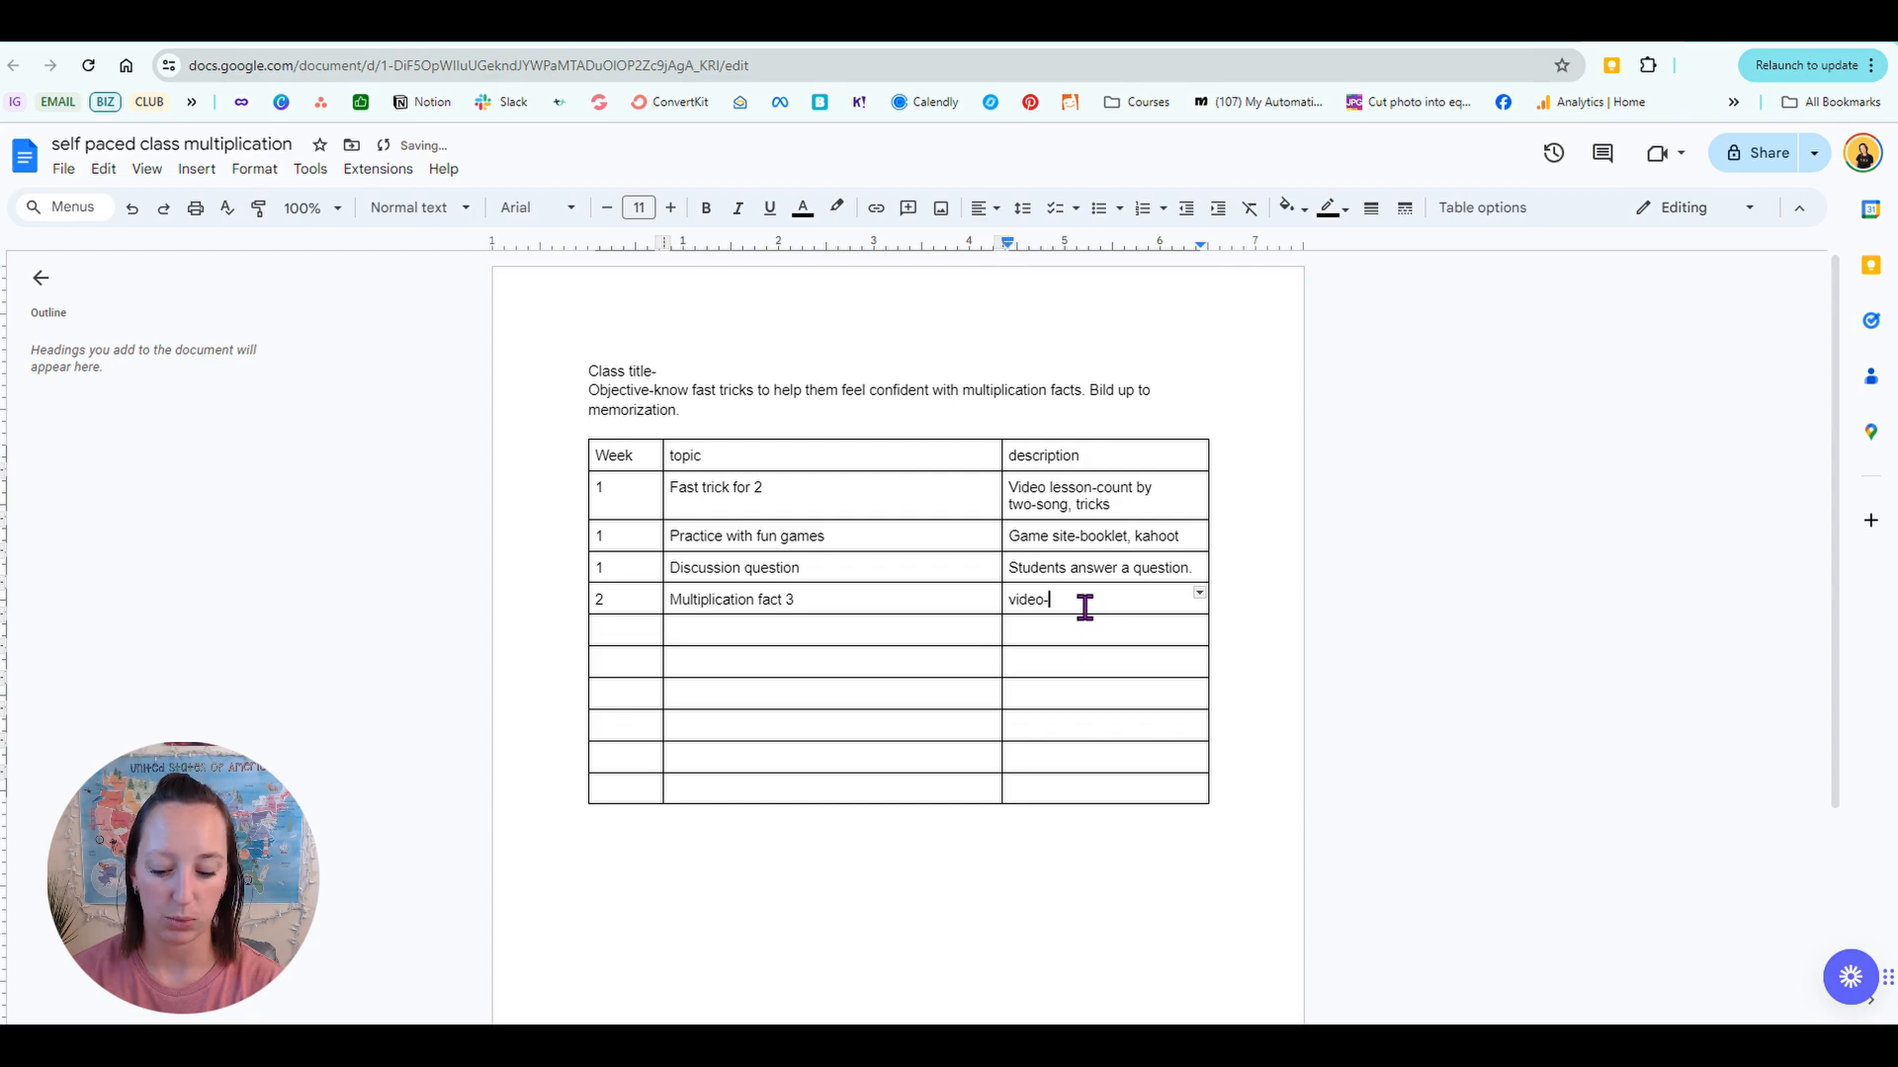
{"action": "type", "text": " nearpod"}
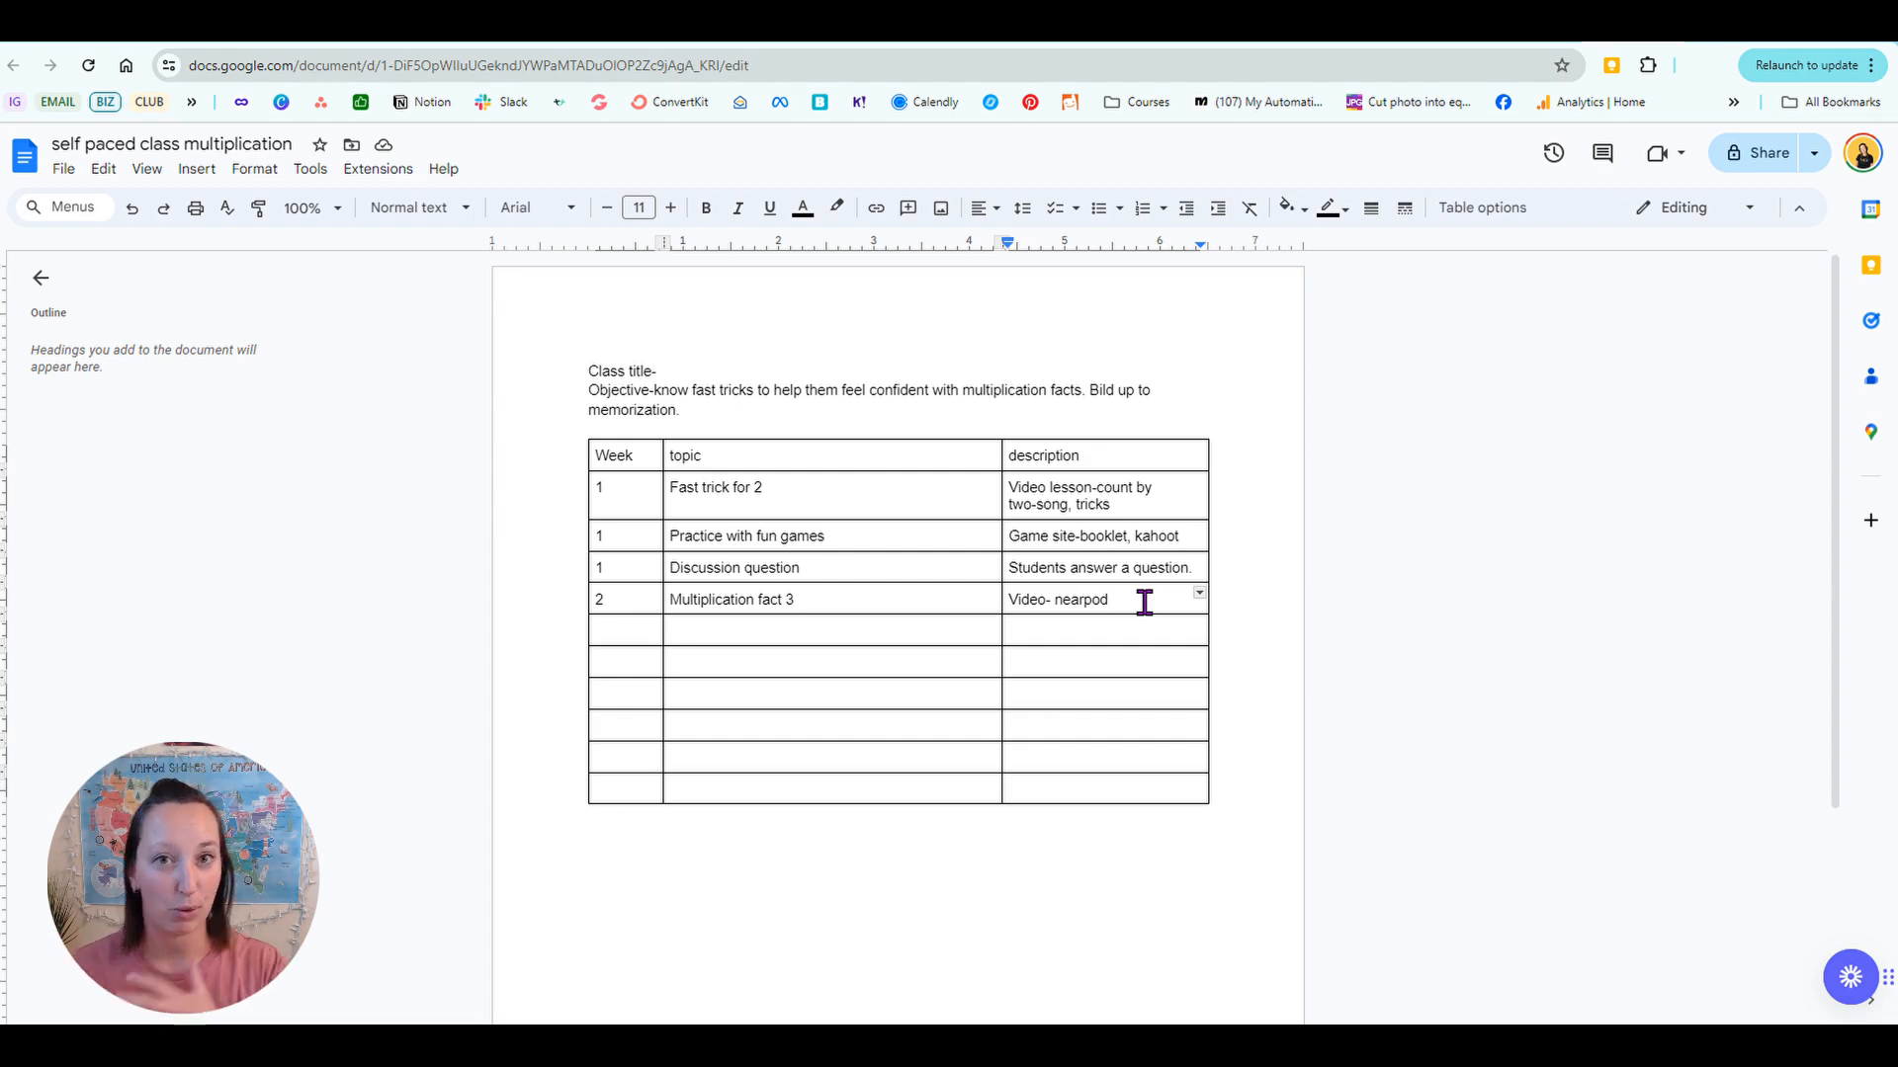
{"action": "type", "text": ","}
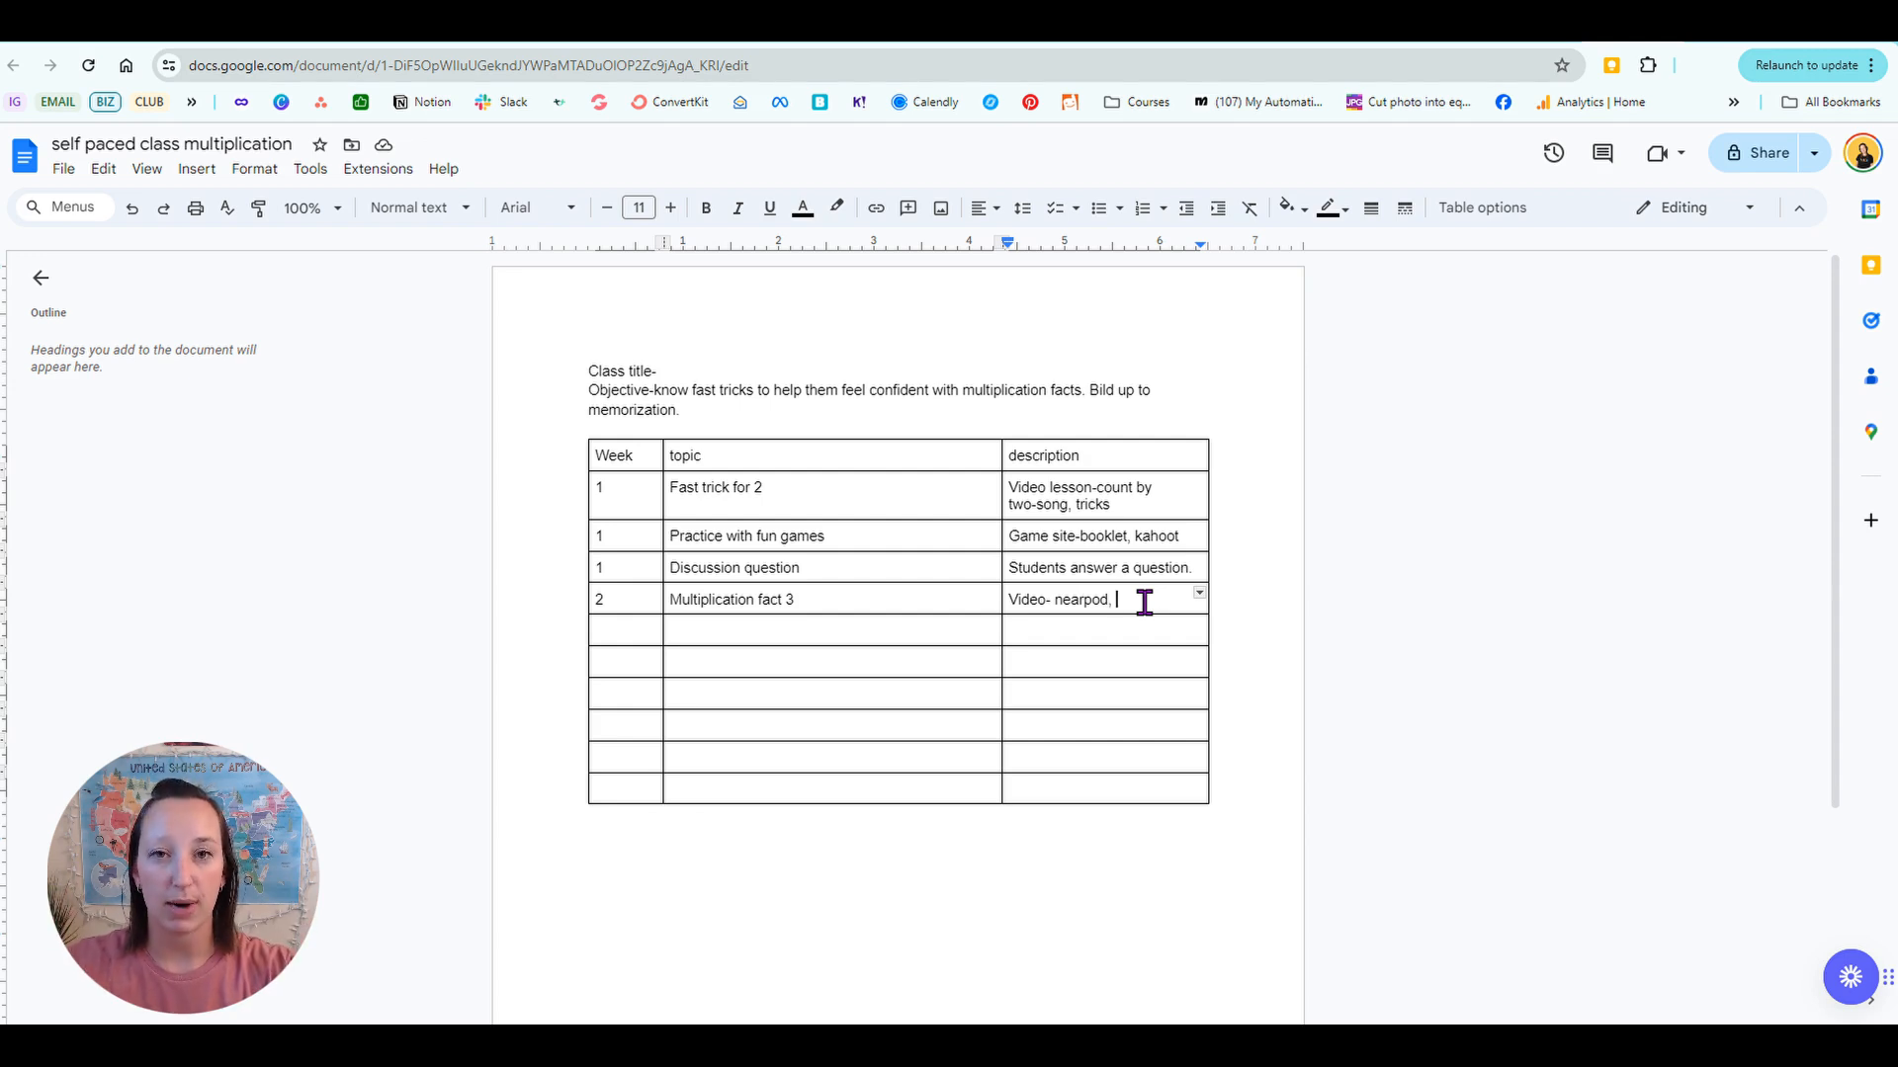
Step: Start the fifth row with week 2 and the topic "practice"
{"action": "left_click", "coordinate": [721, 635]}
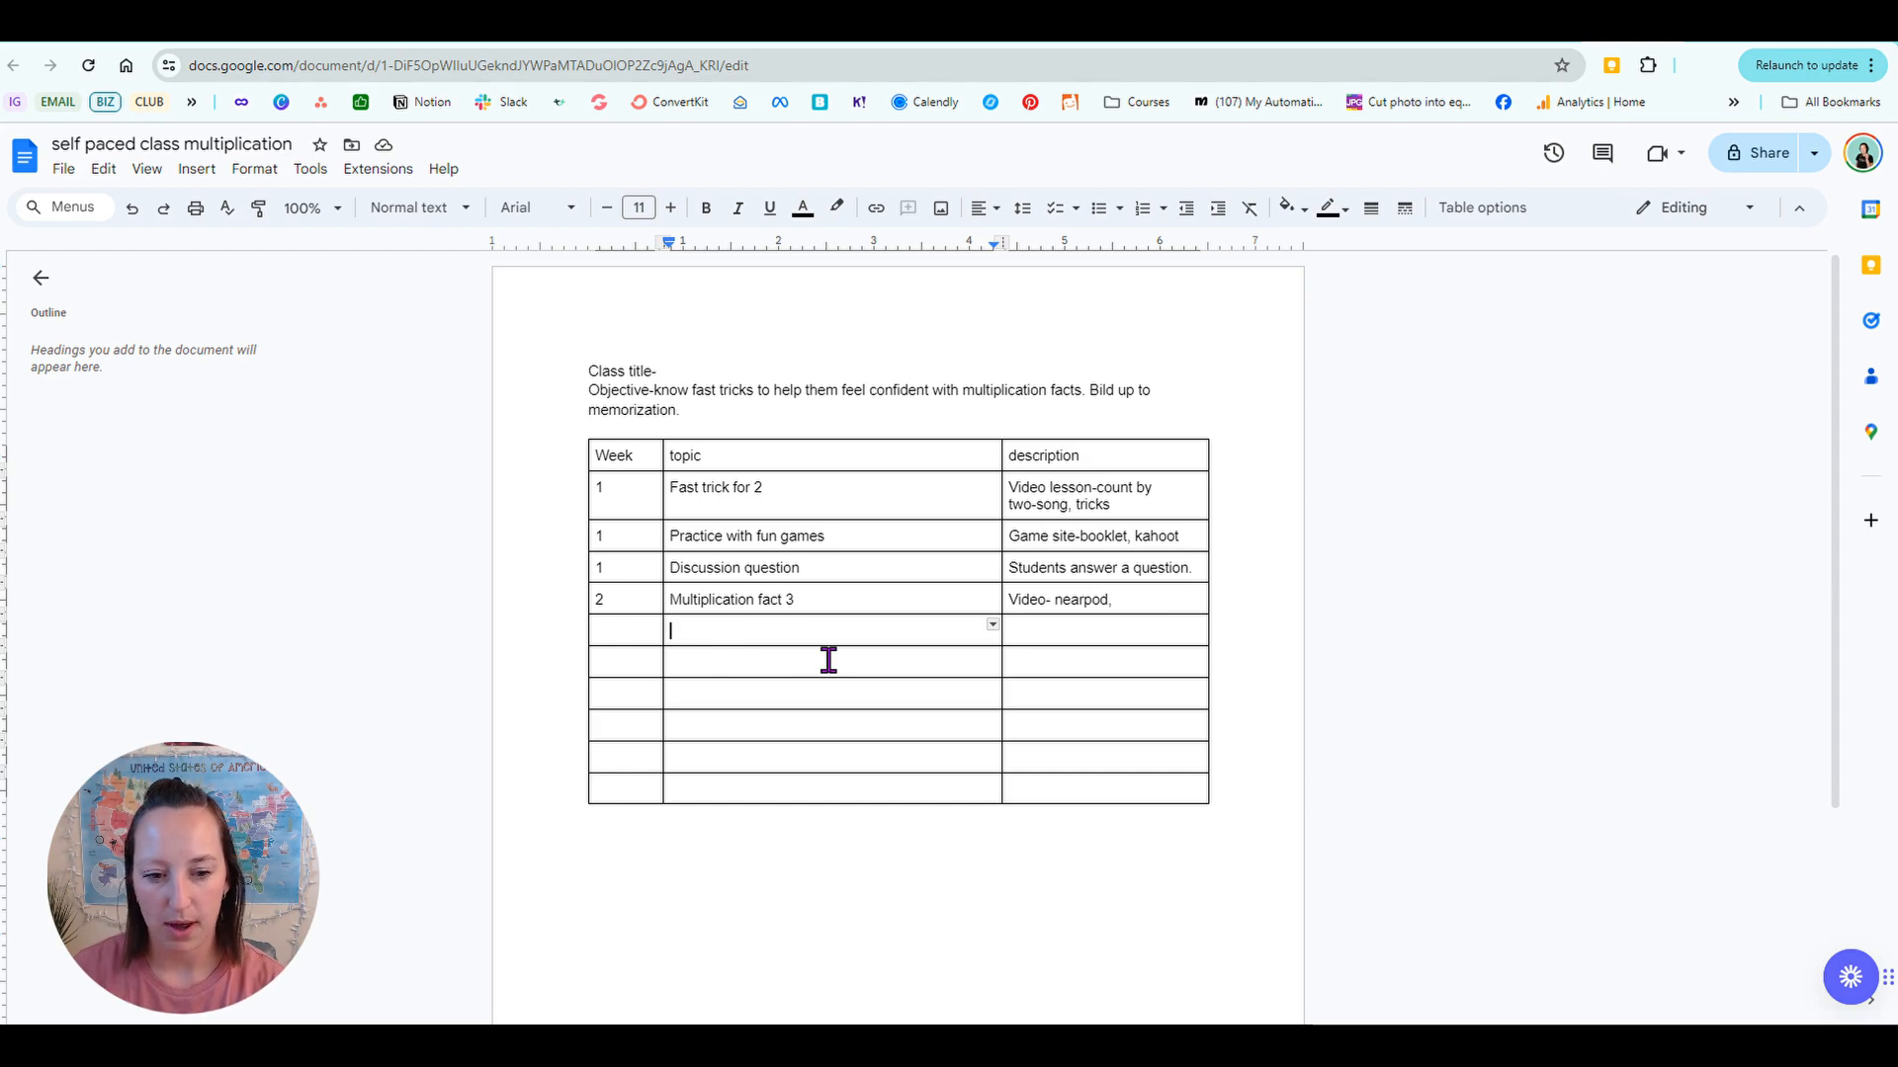
{"action": "left_click", "coordinate": [644, 630]}
{"action": "type", "text": "2"}
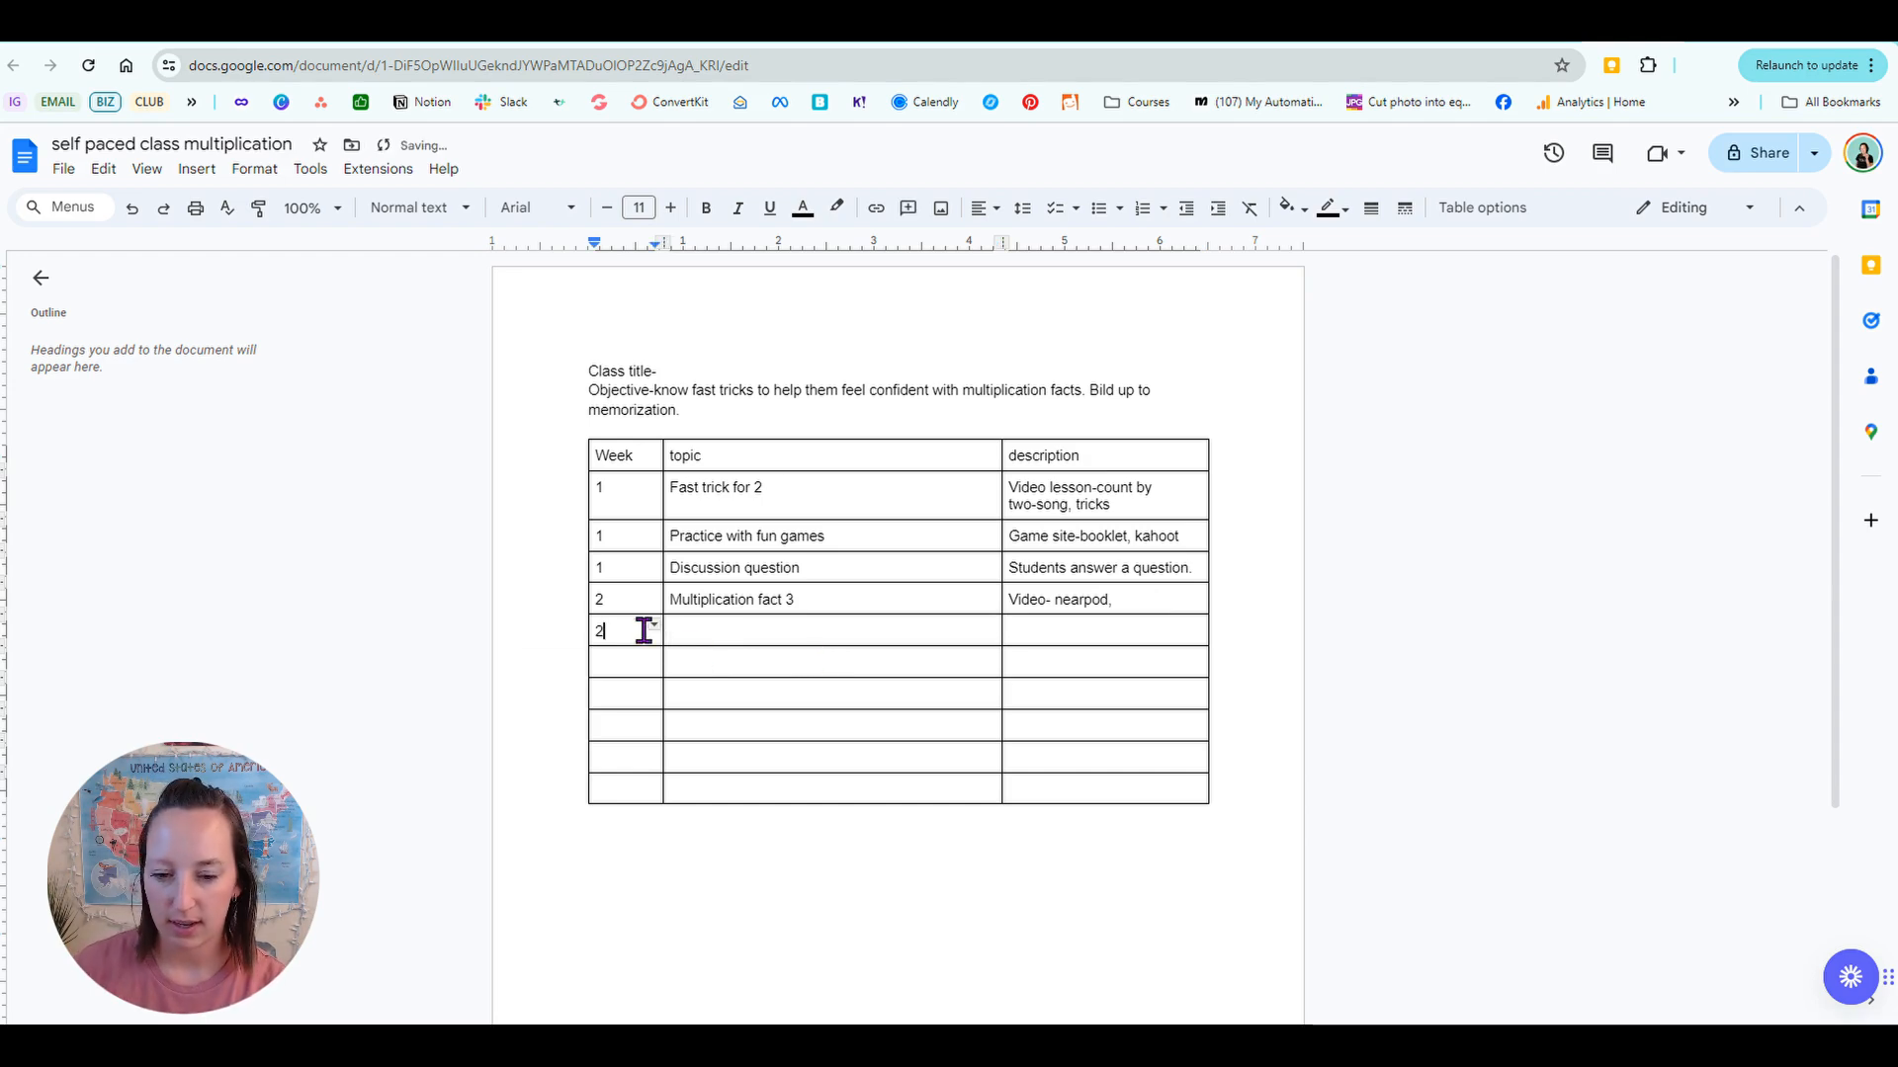
{"action": "left_click", "coordinate": [726, 630]}
{"action": "type", "text": "practice"}
{"action": "key", "text": "Tab"}
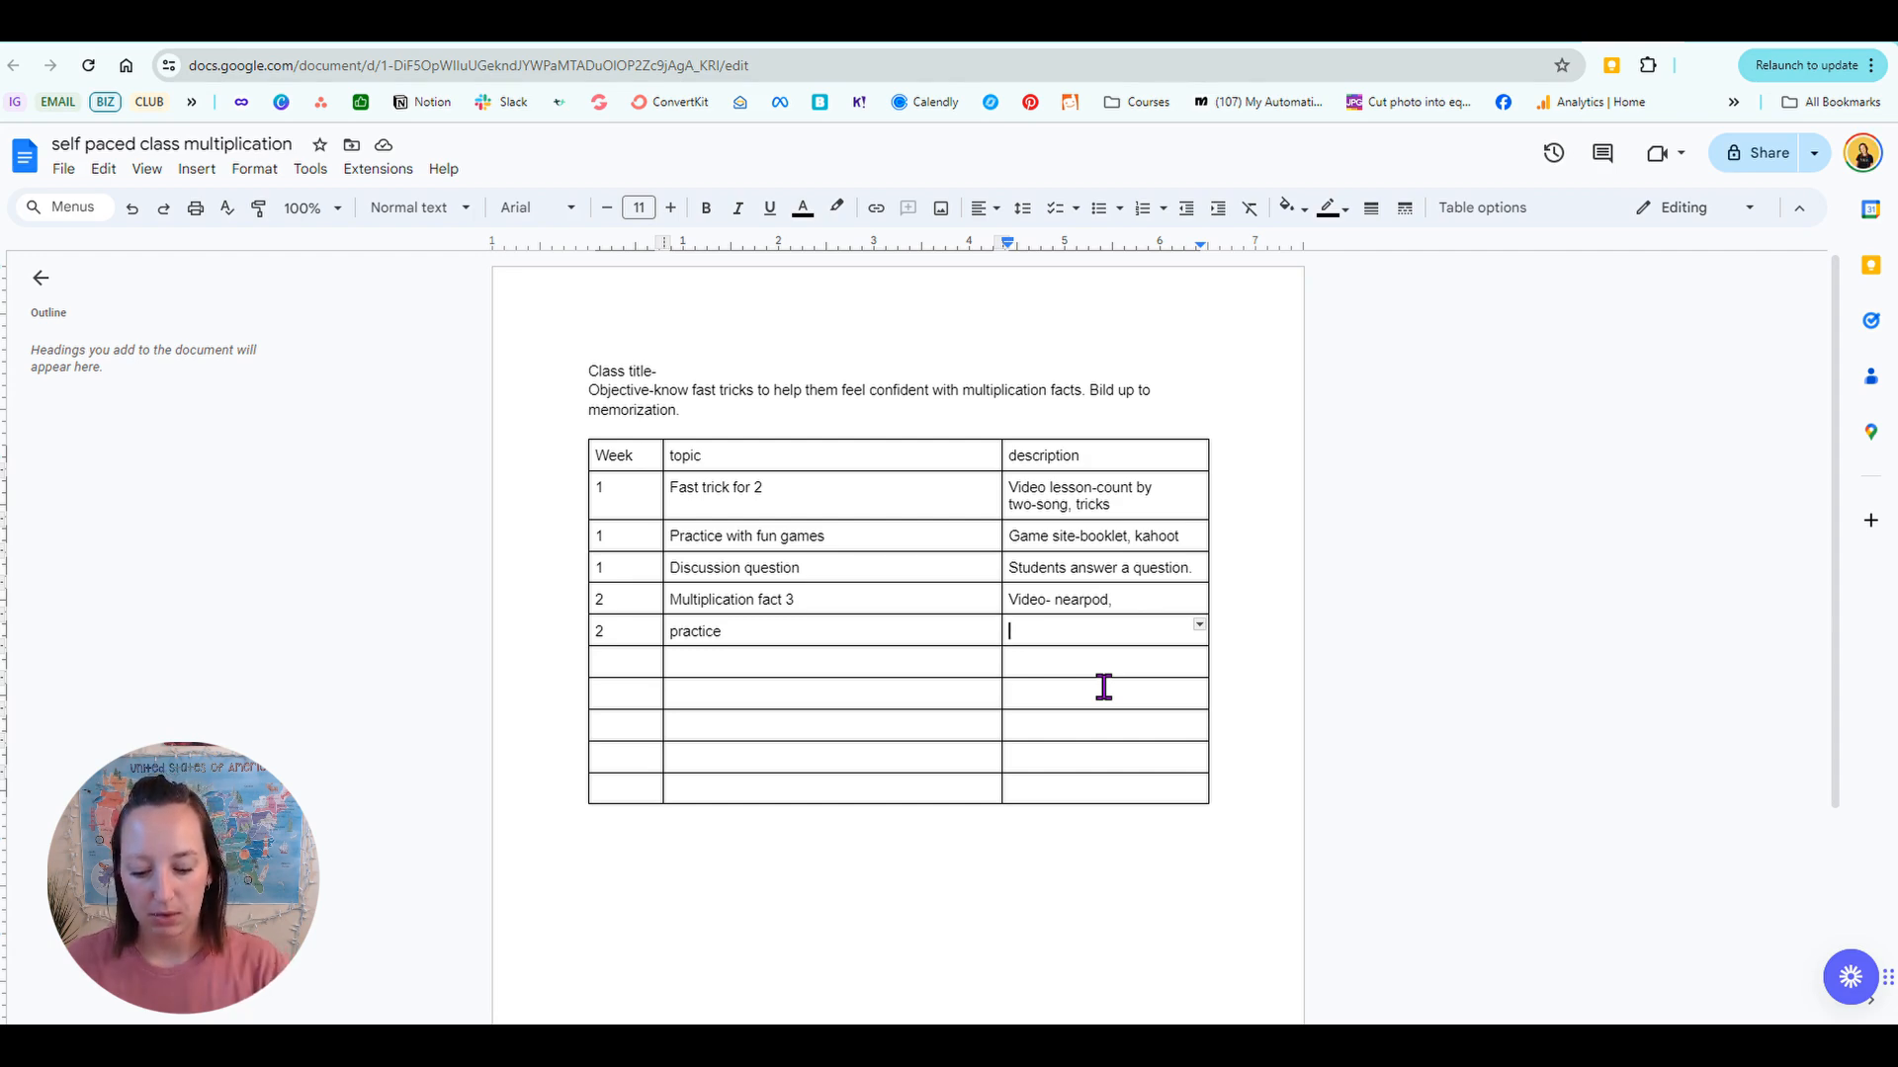
Step: Enter "Nearpod -matching, lesson slides, time to climb game" as the description of the week 2 practice row
{"action": "type", "text": "Nearpod -matching"}
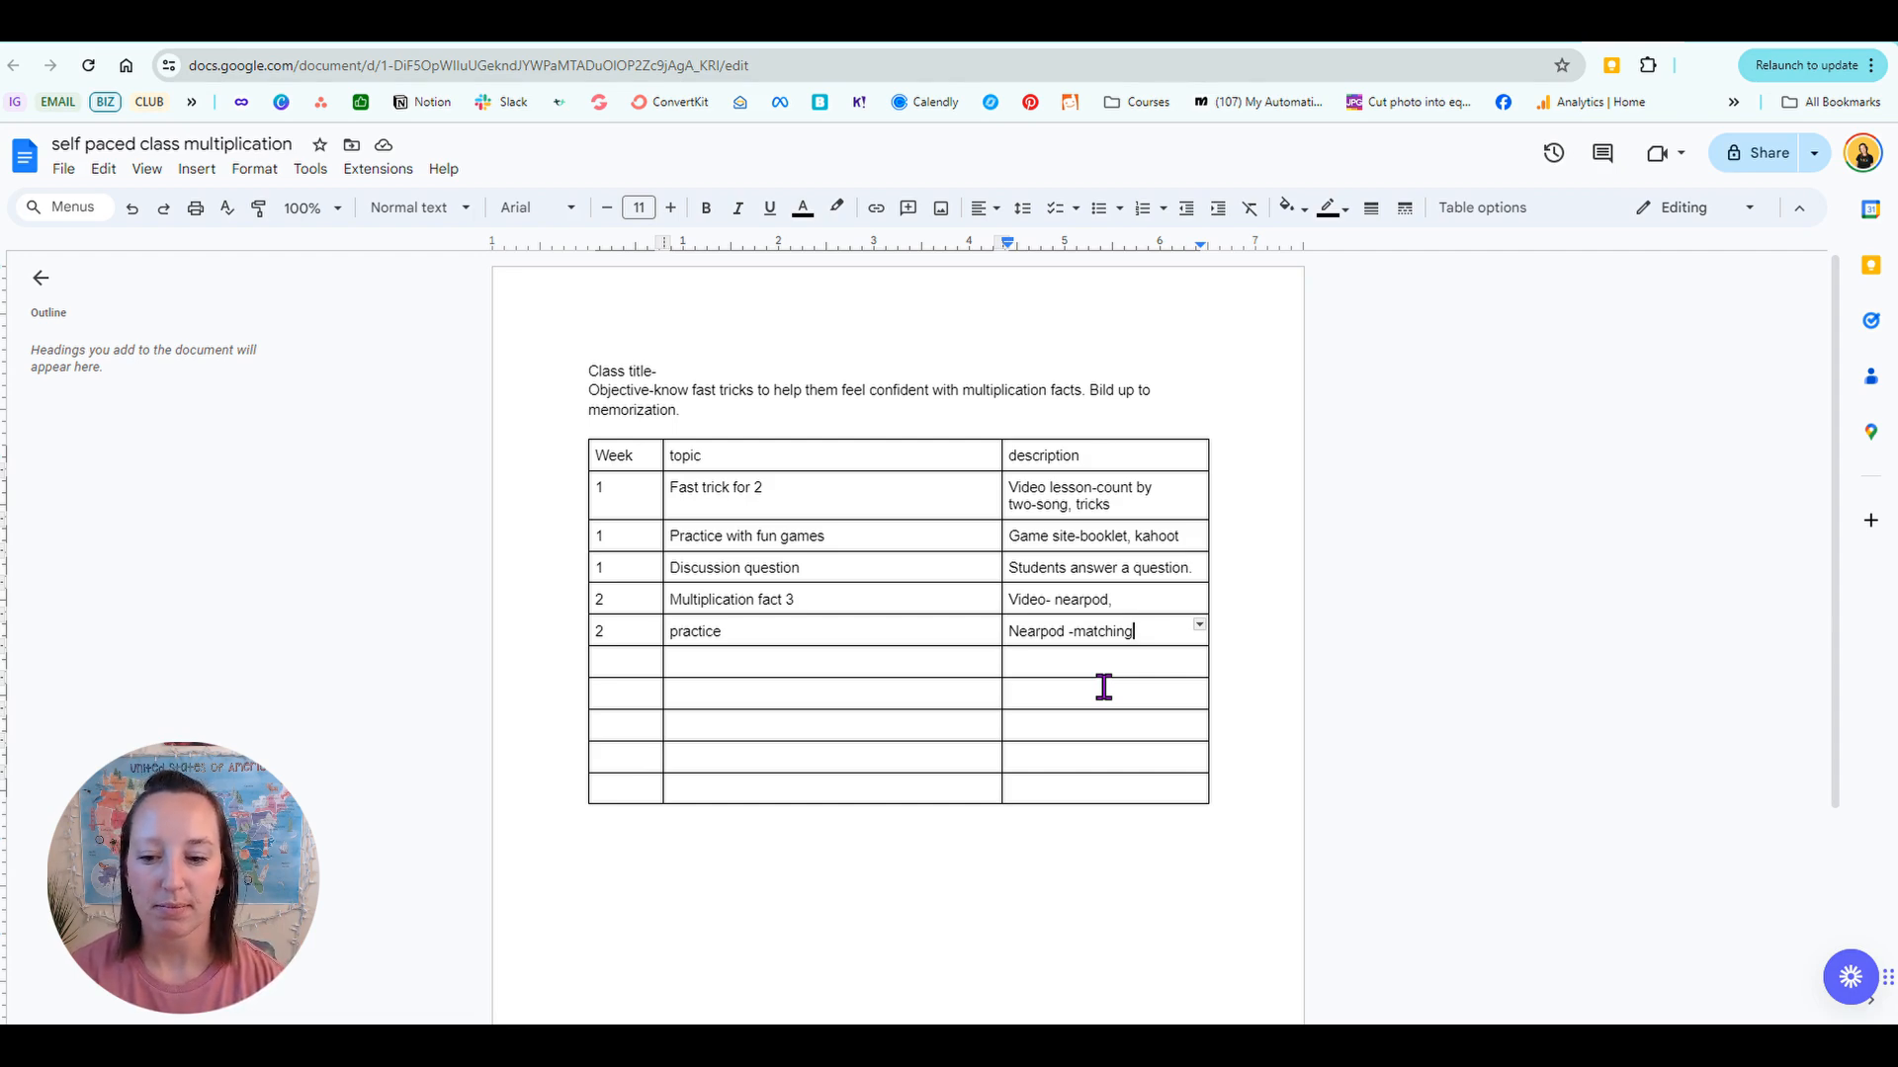
{"action": "type", "text": ", "}
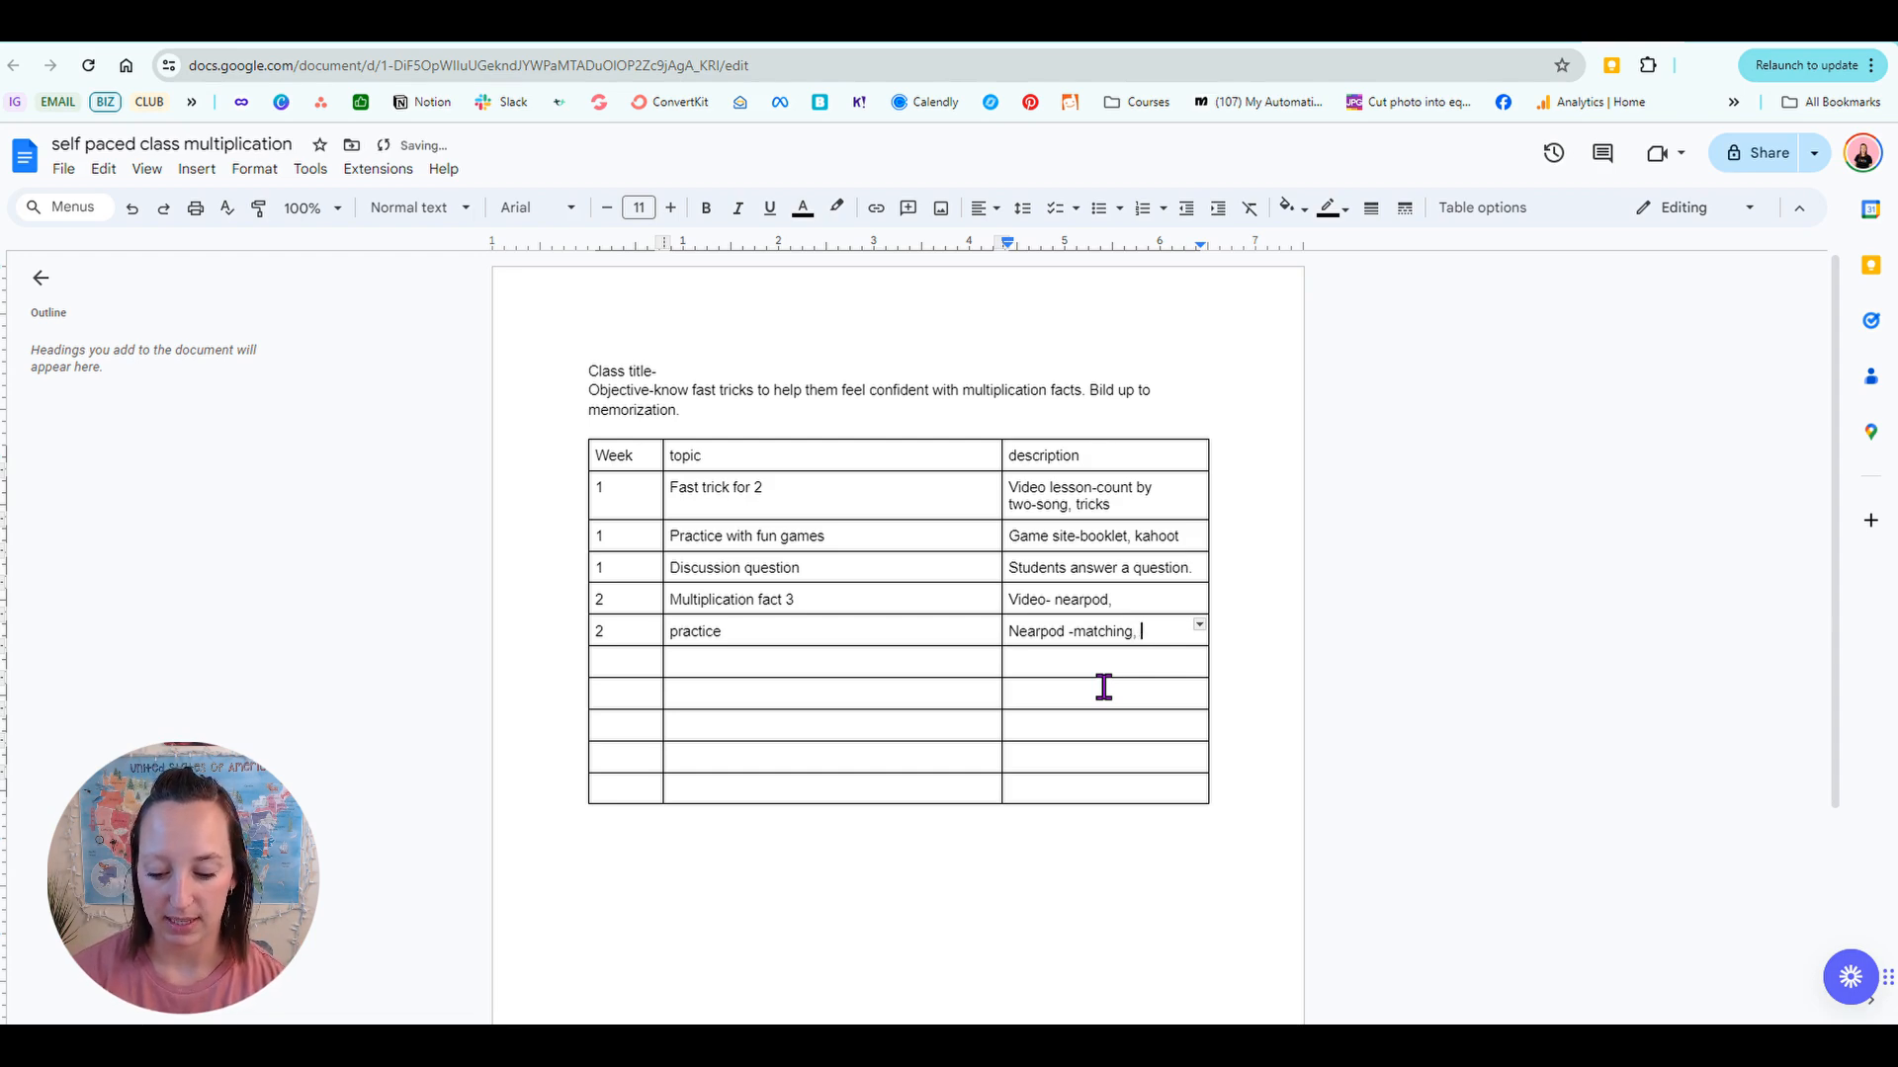
{"action": "type", "text": "sesson"}
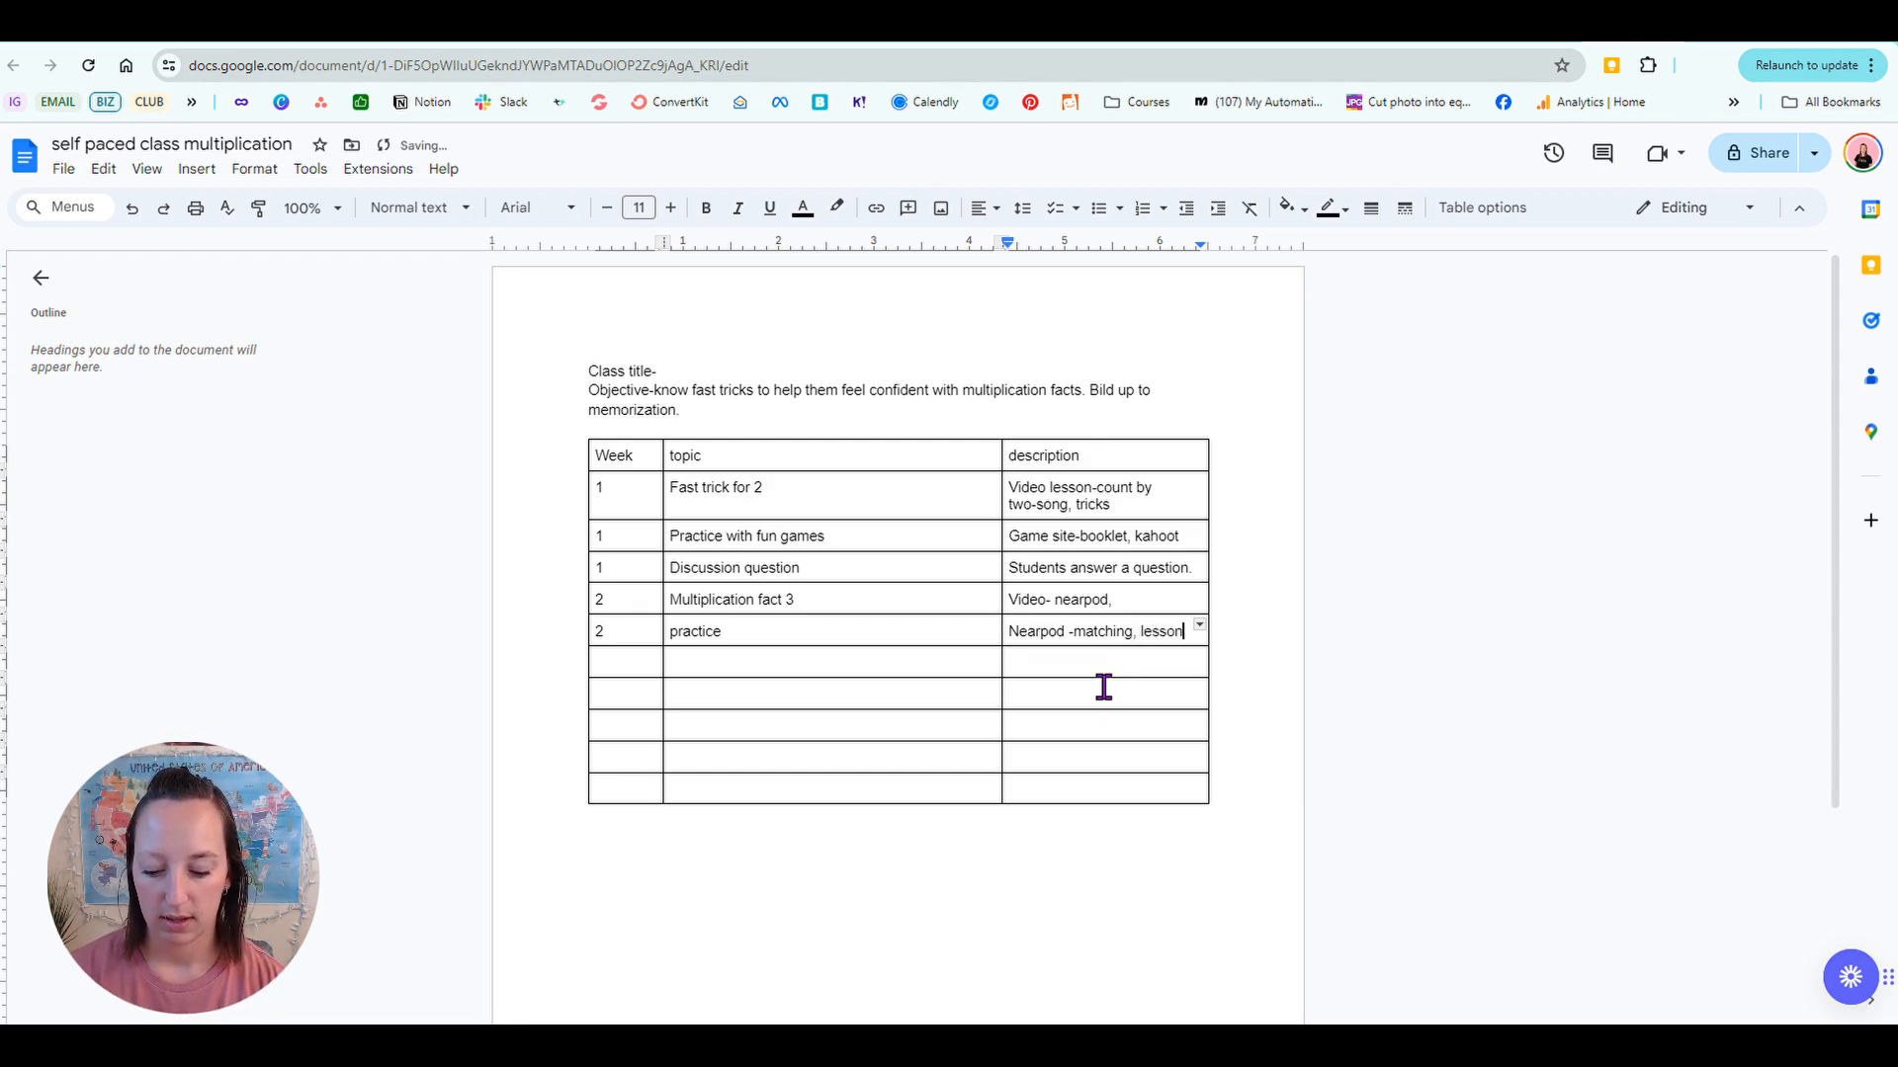
{"action": "type", "text": " slide"}
{"action": "type", "text": "s"}
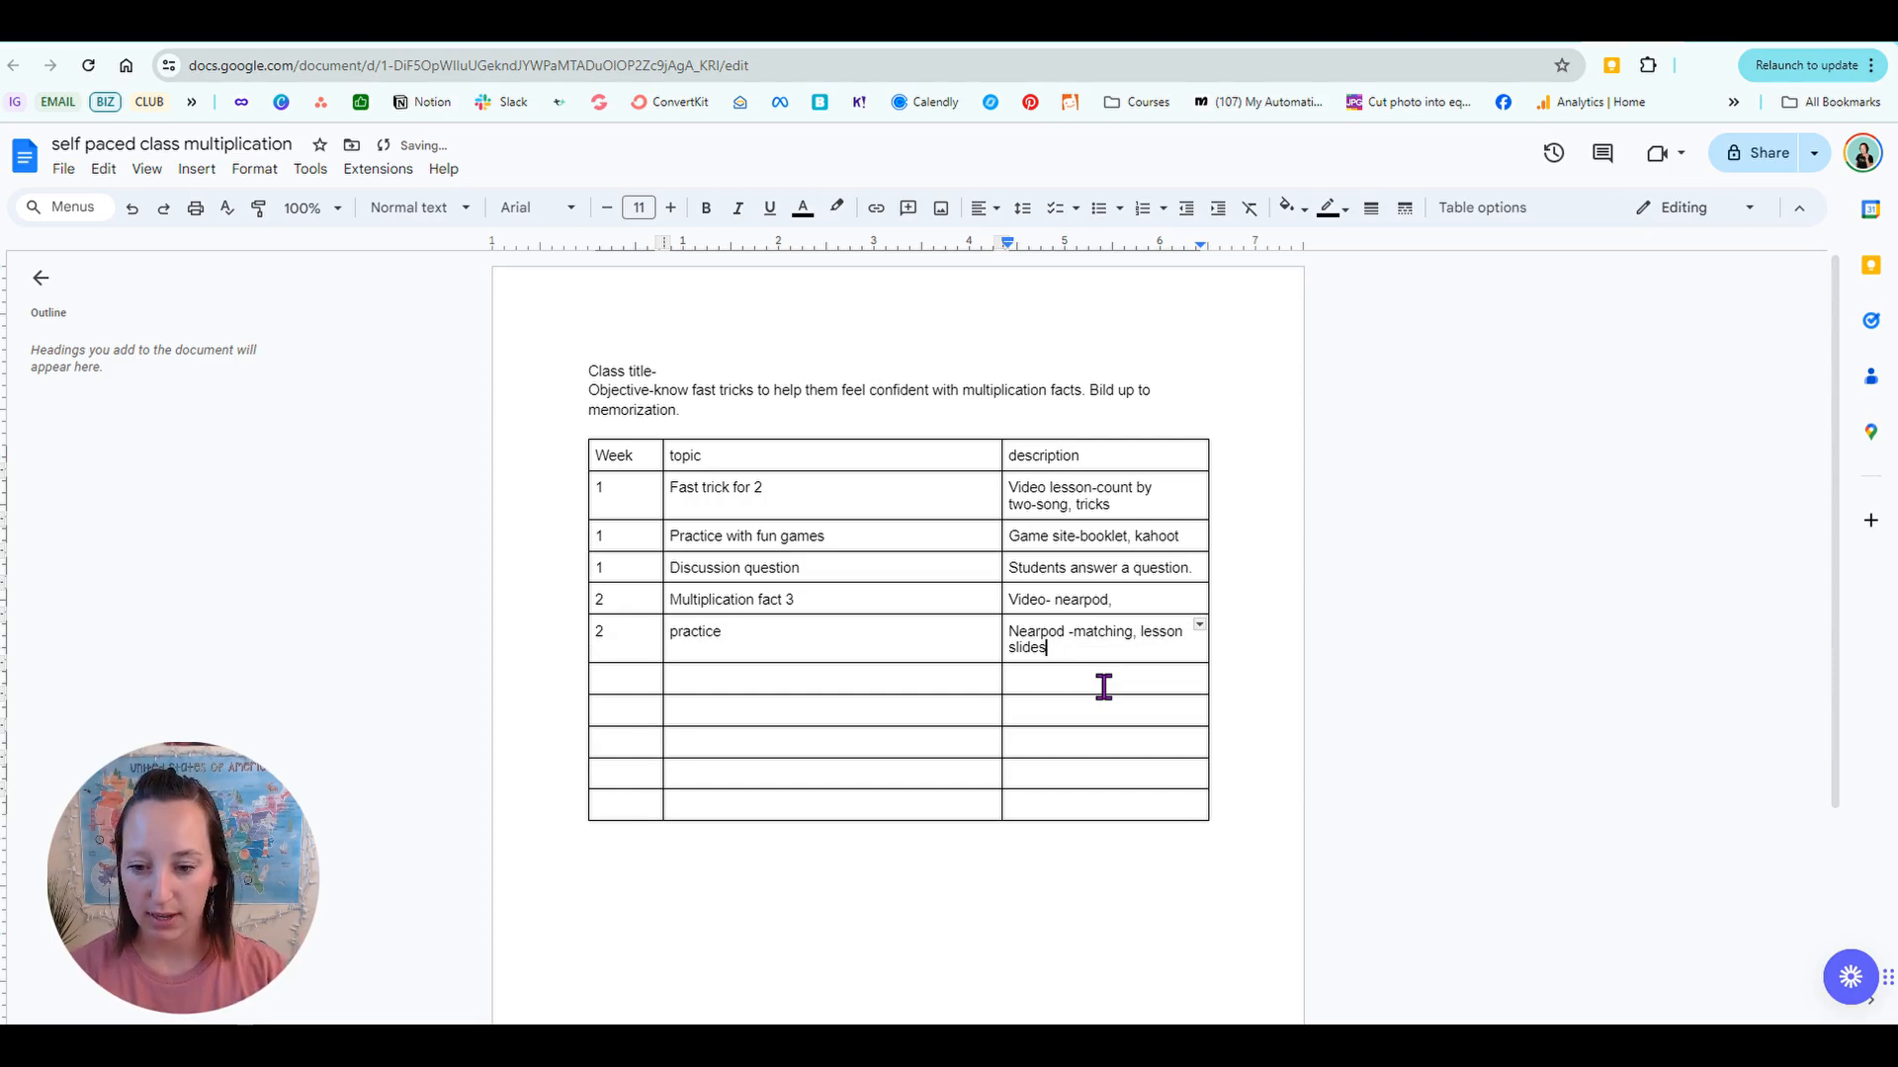
{"action": "type", "text": ", time to climb game"}
{"action": "key", "text": "Tab"}
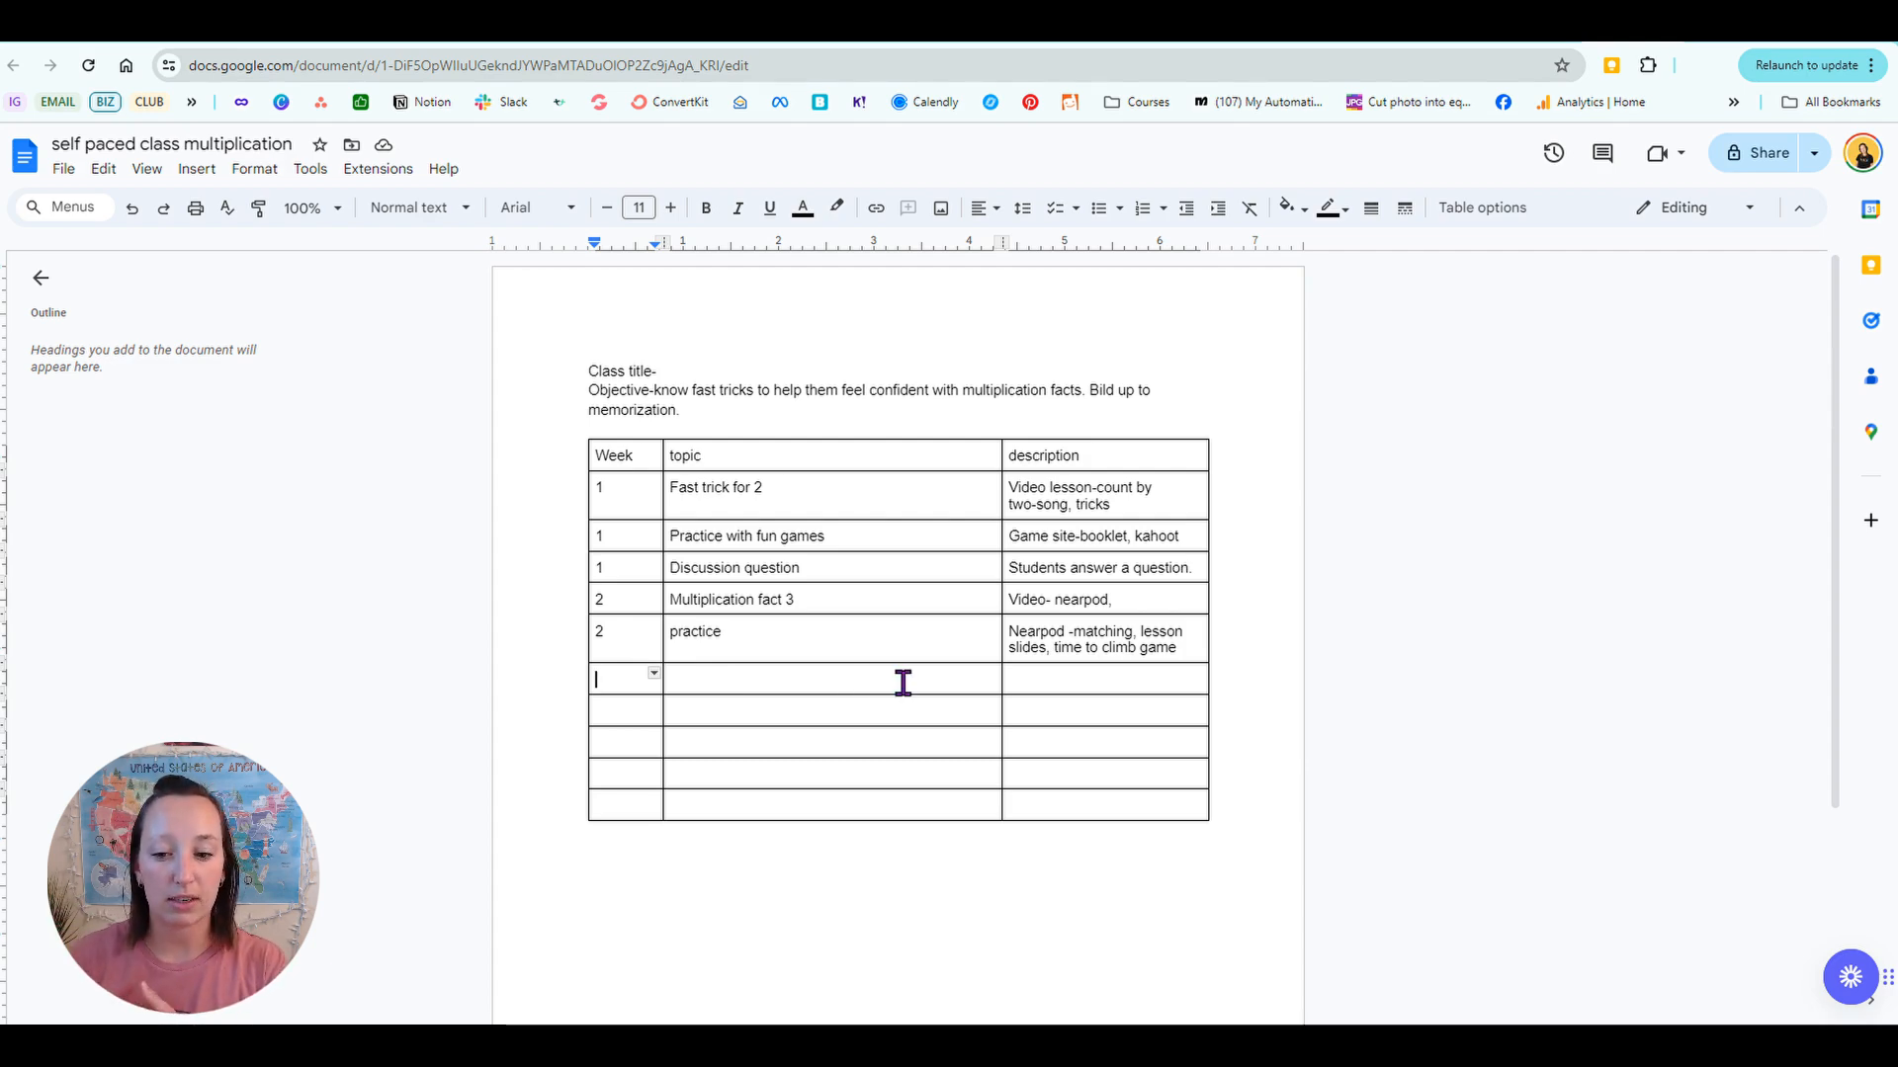
Step: Select the objective text above the table, from "know fast tricks" through "memorization."
{"action": "left_click_drag", "start_coordinate": [650, 390], "coordinate": [699, 408]}
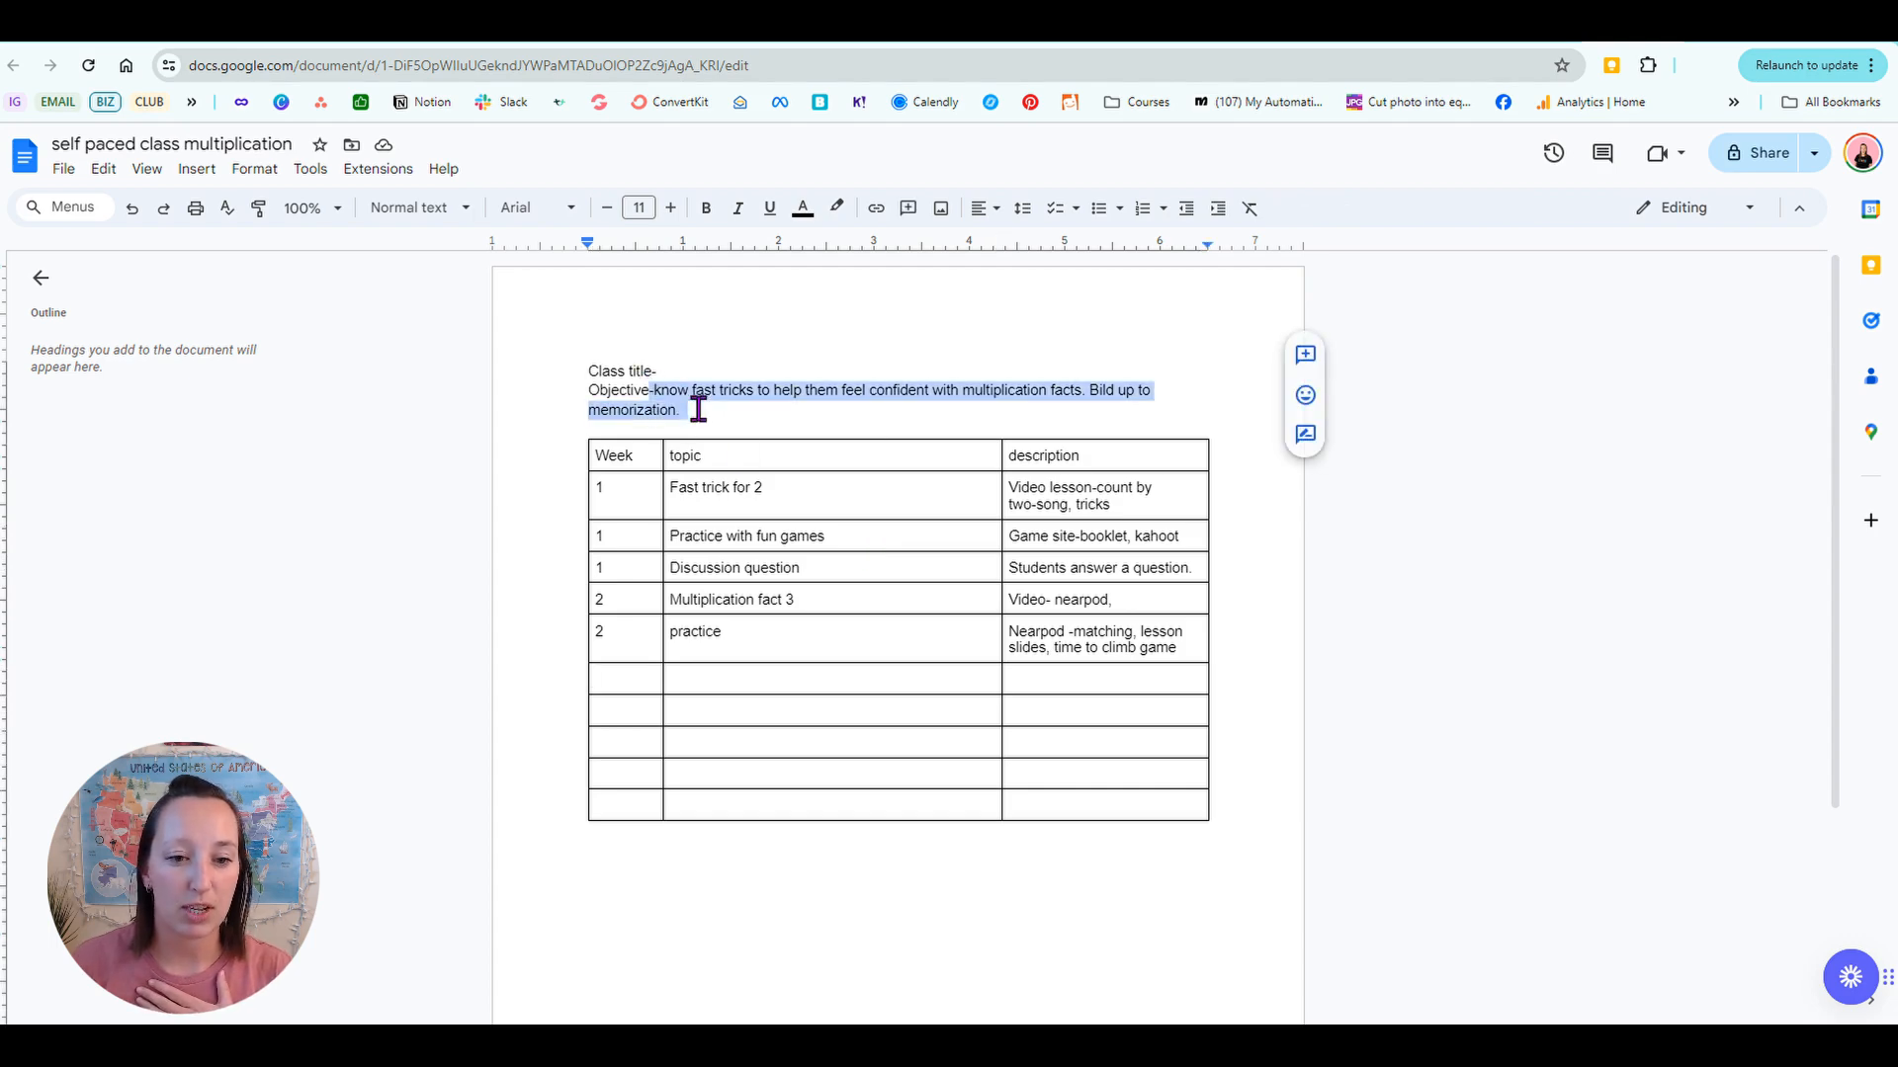